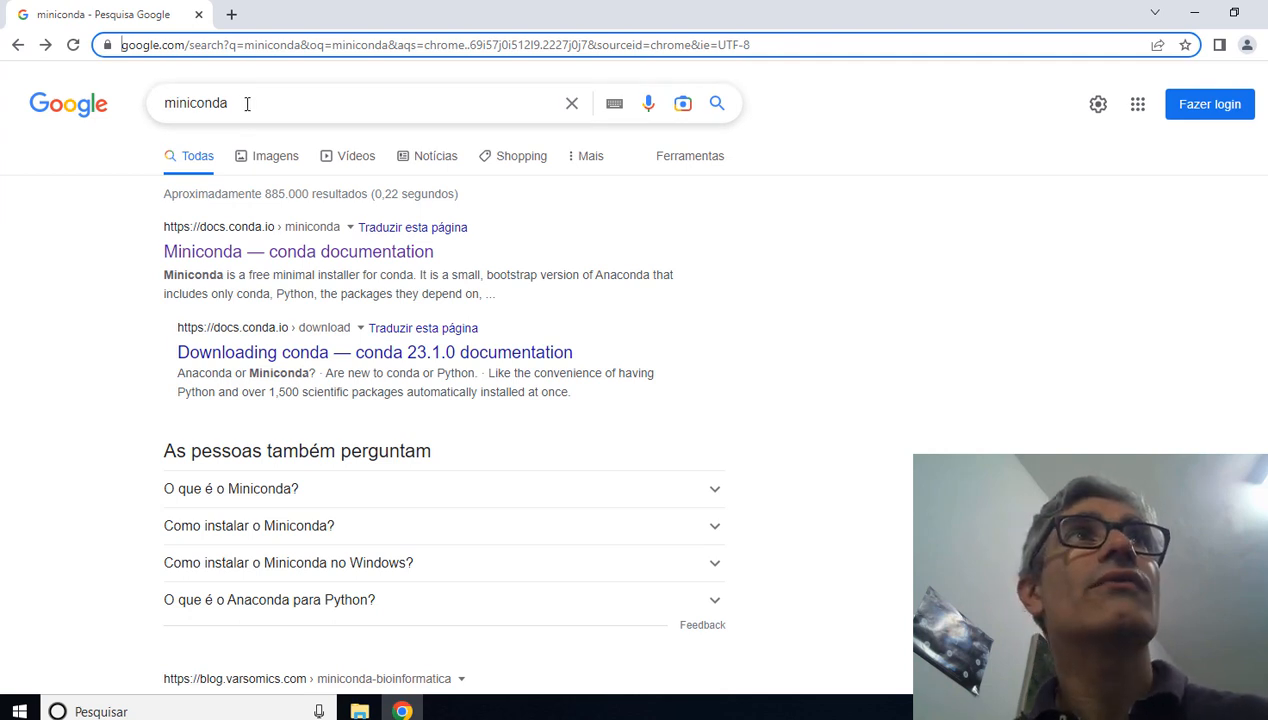
Step: Open the Miniconda page of the conda documentation from the search results for miniconda
left_click(192, 103)
double_click(192, 103)
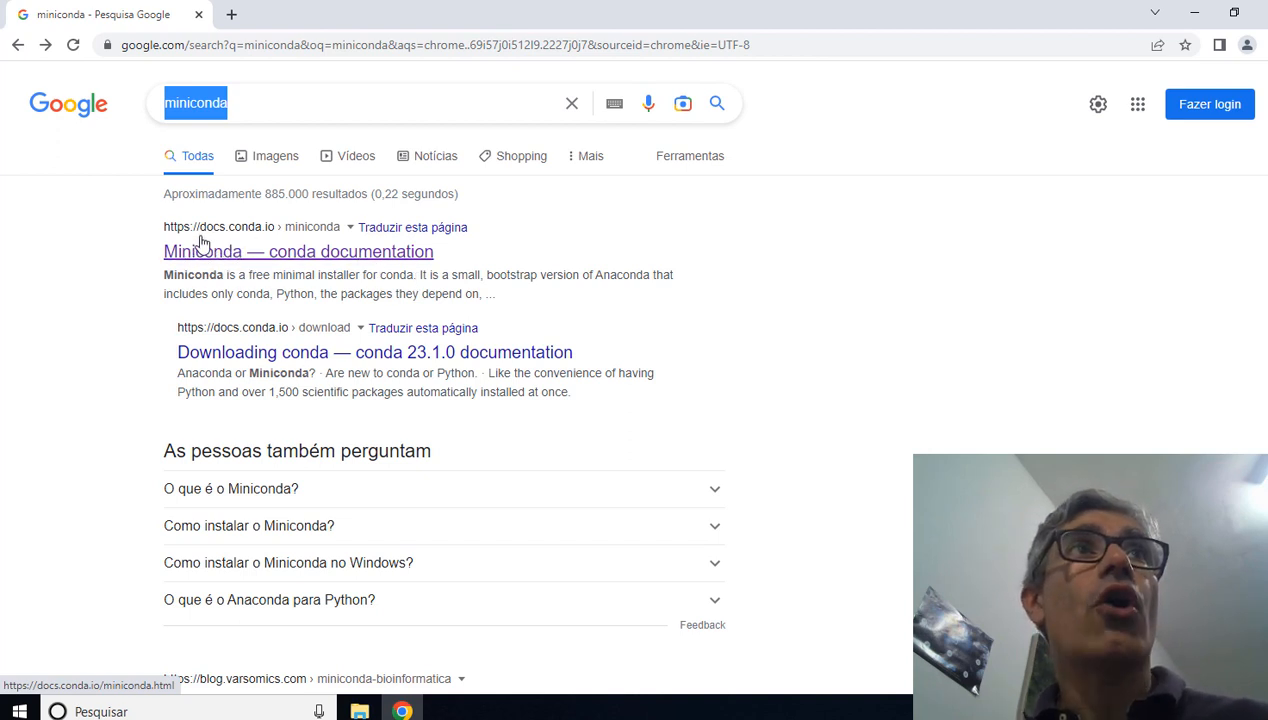
left_click(276, 254)
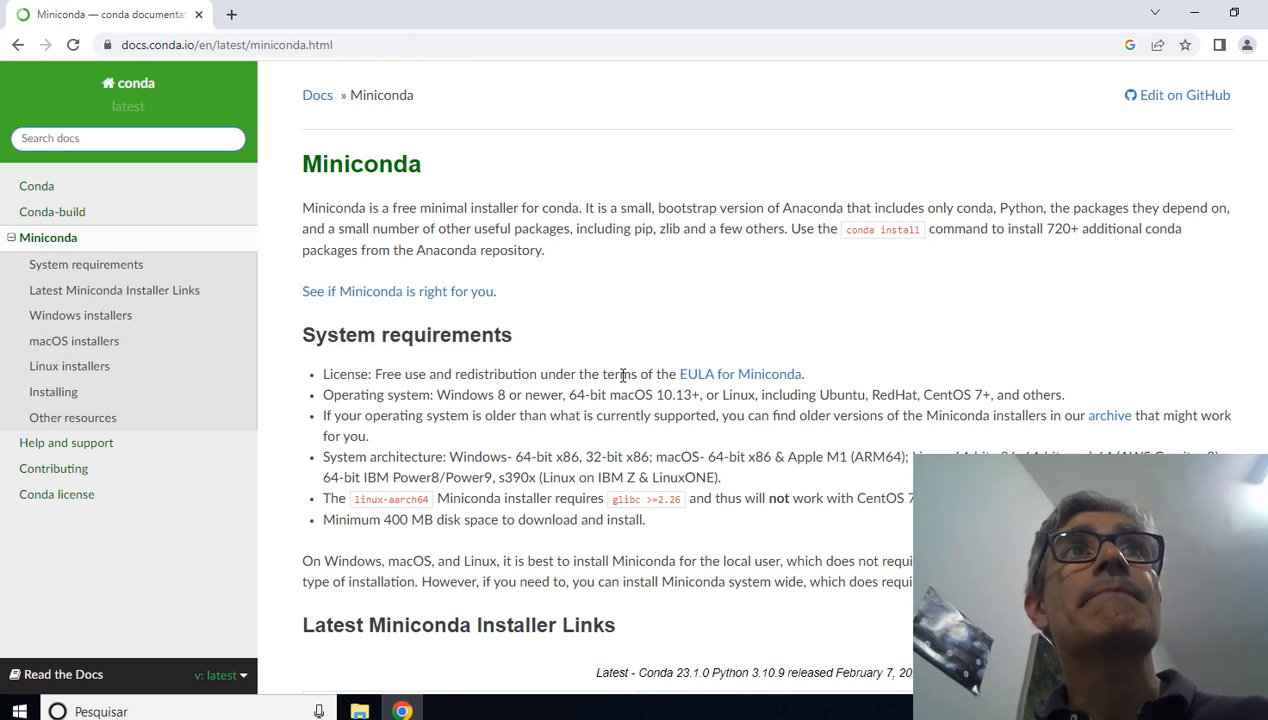
Step: Start downloading the Miniconda3 Windows 64-bit installer from the latest installer links and cancel the download
scroll(622, 375, "down", 4)
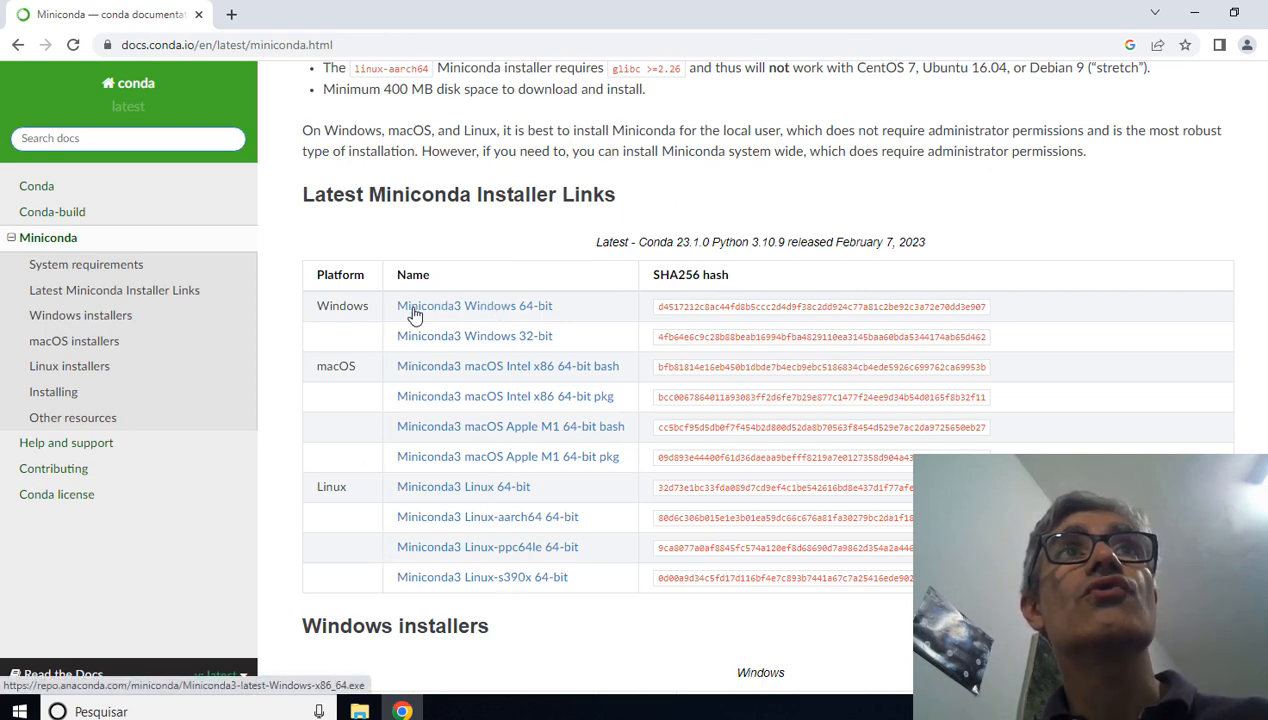
left_click(501, 312)
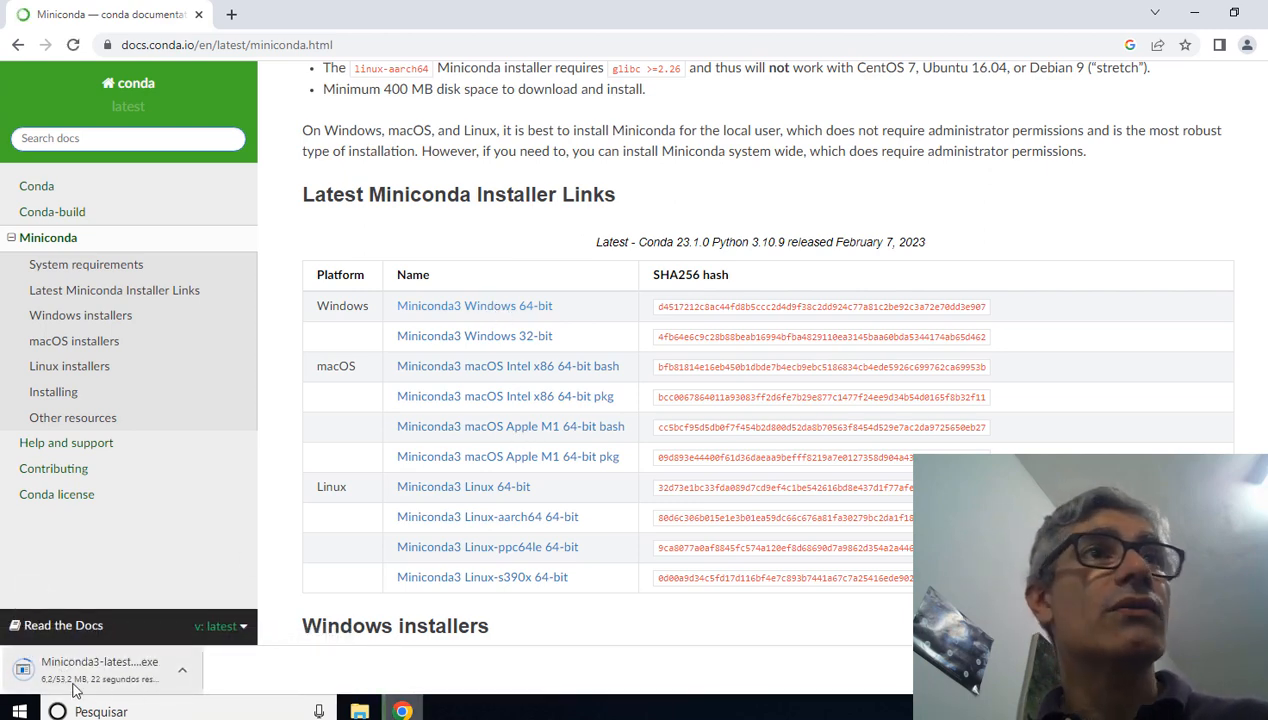
left_click(183, 677)
left_click(214, 642)
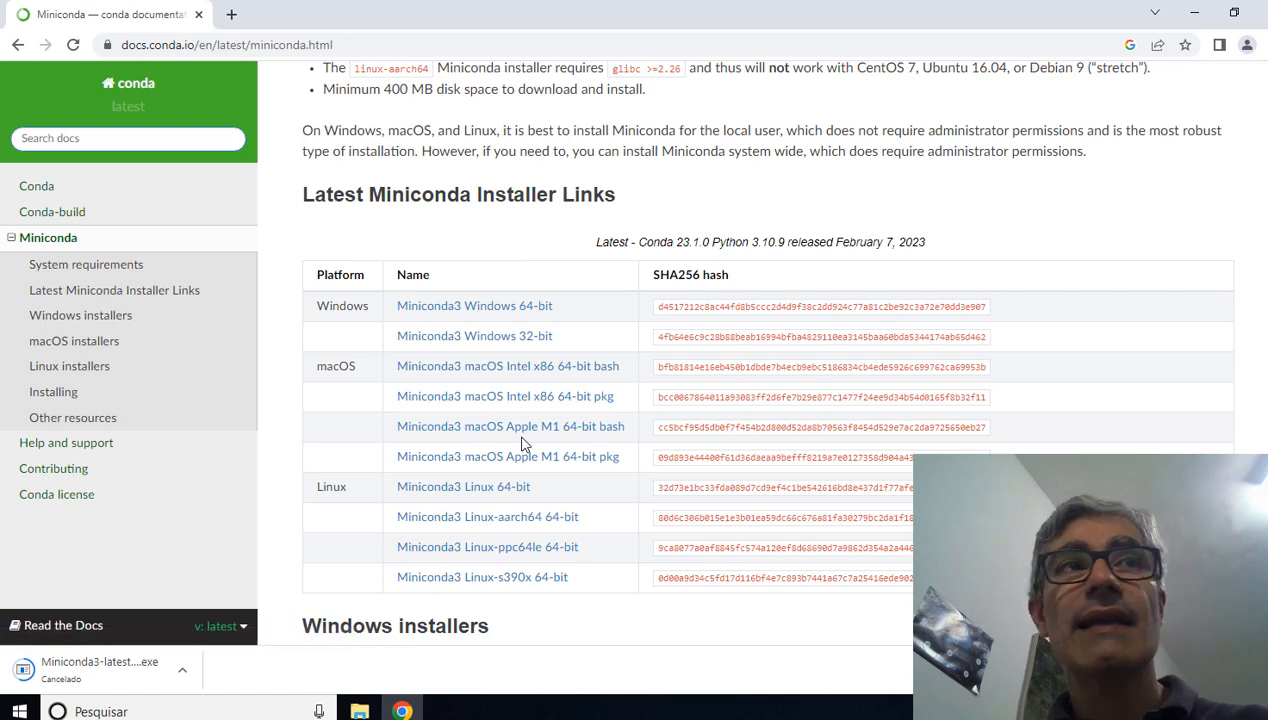
Step: Run the Miniconda3-latest-Windows-x86_64 installer from the Downloads folder in File Explorer
left_click(360, 710)
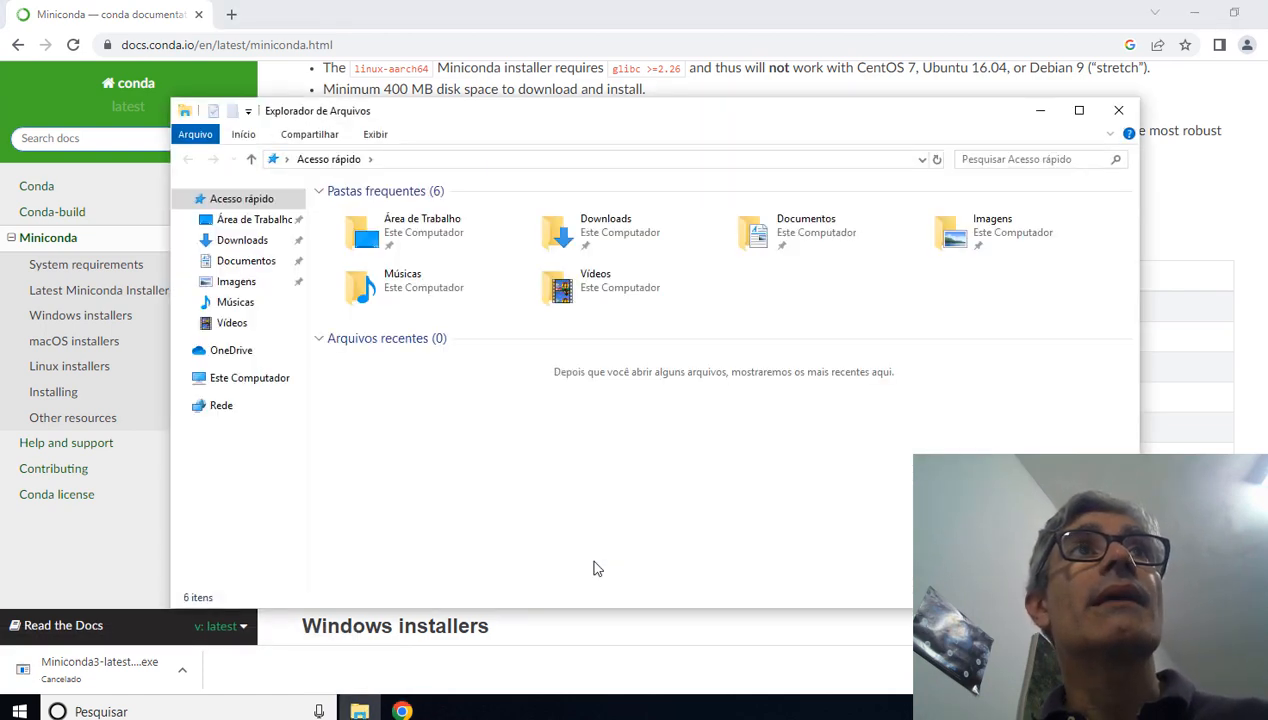
left_click(252, 245)
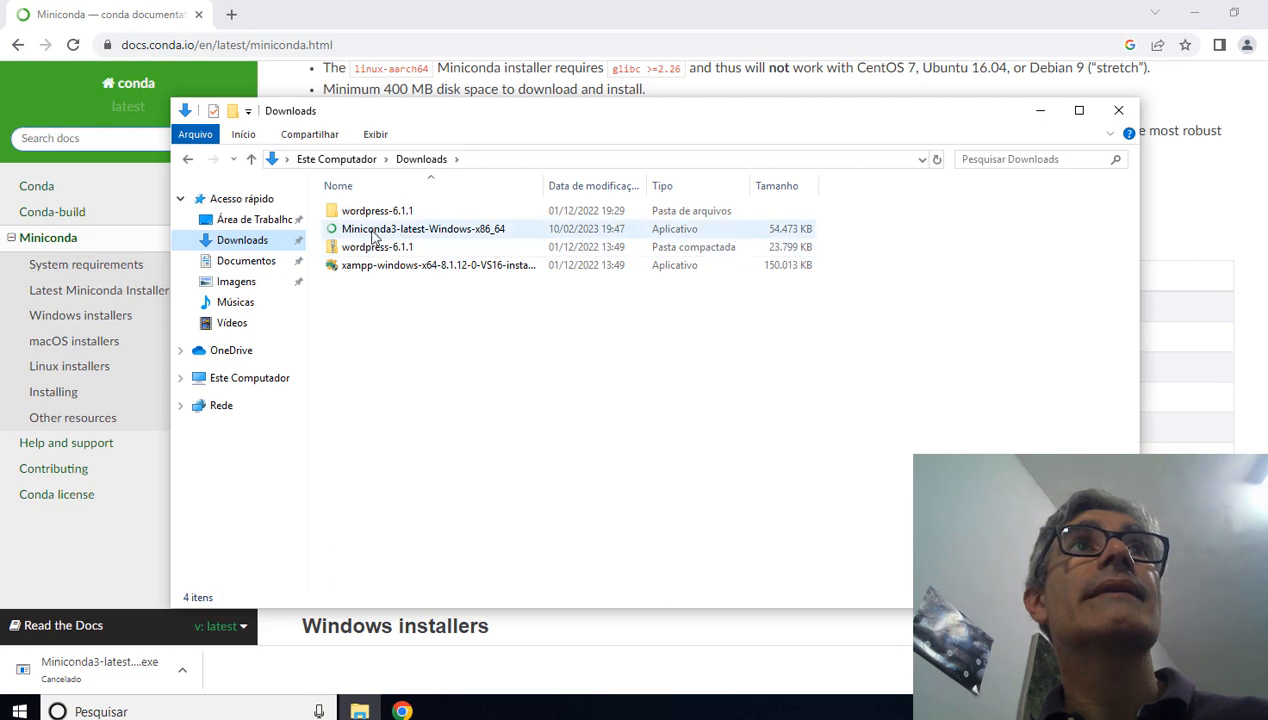
left_click(374, 232)
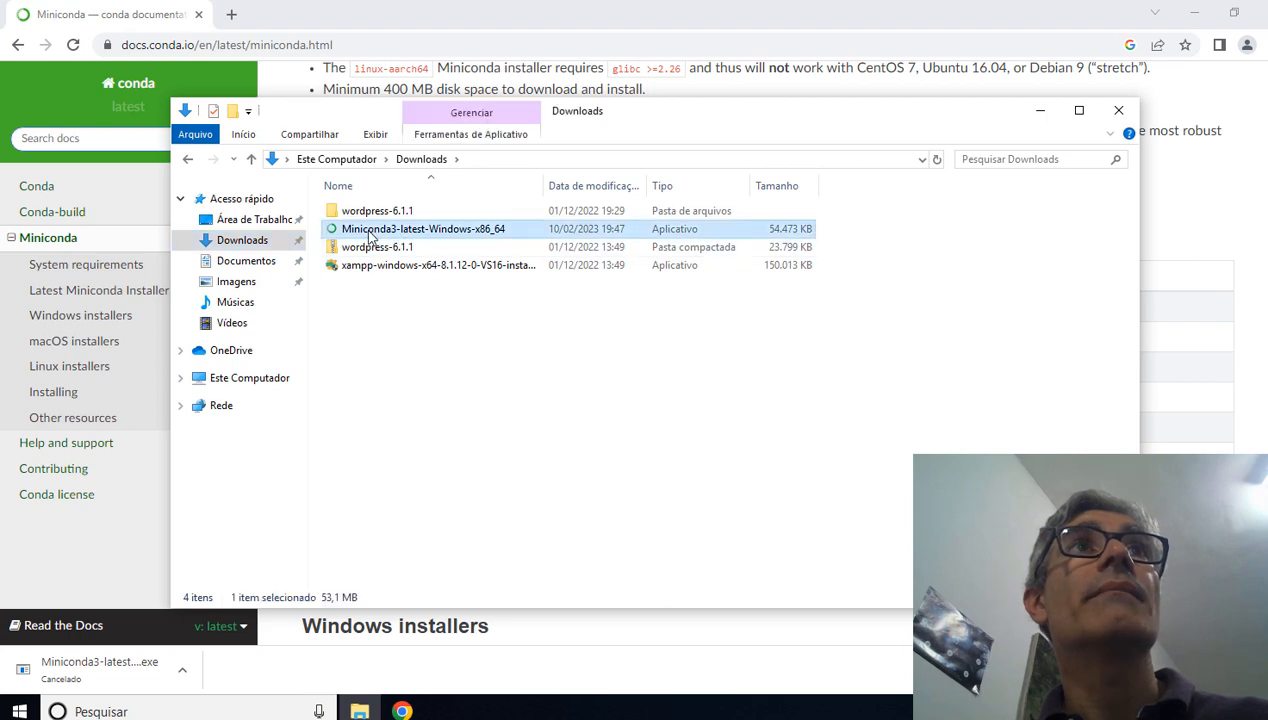
double_click(447, 235)
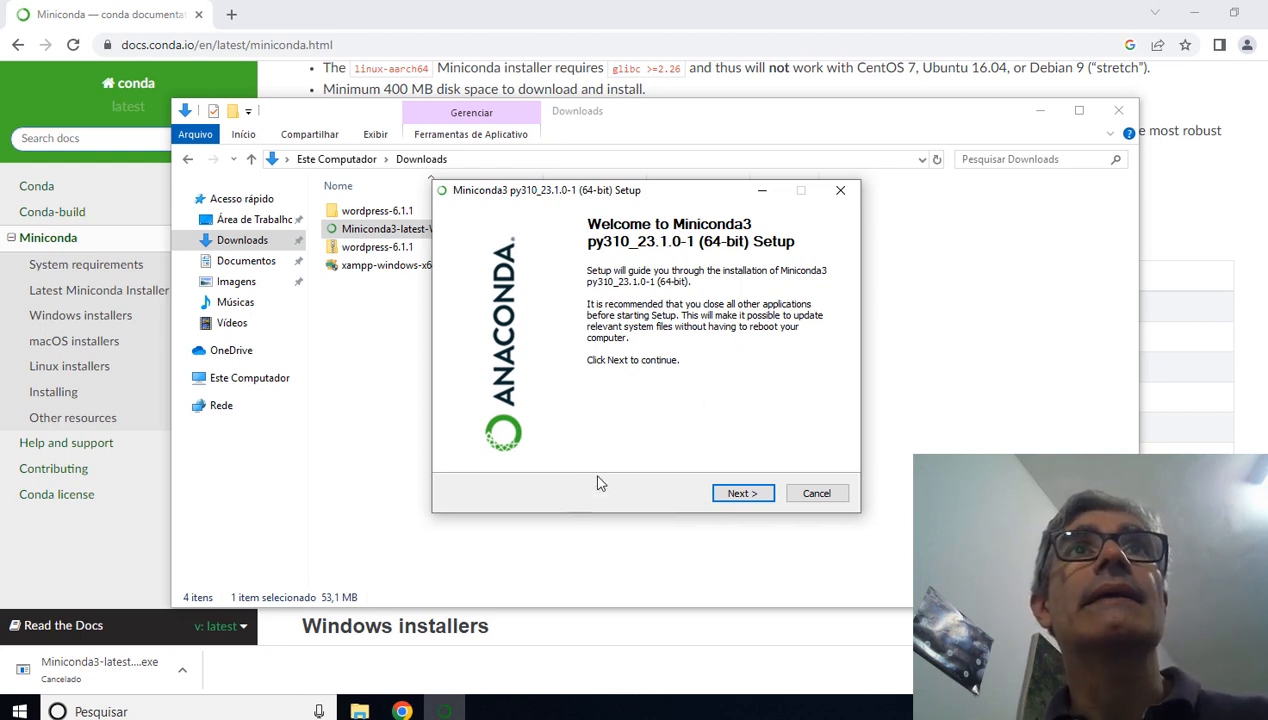
Step: Begin the Miniconda3 setup, read through to the end of the license agreement and accept it
left_click(738, 496)
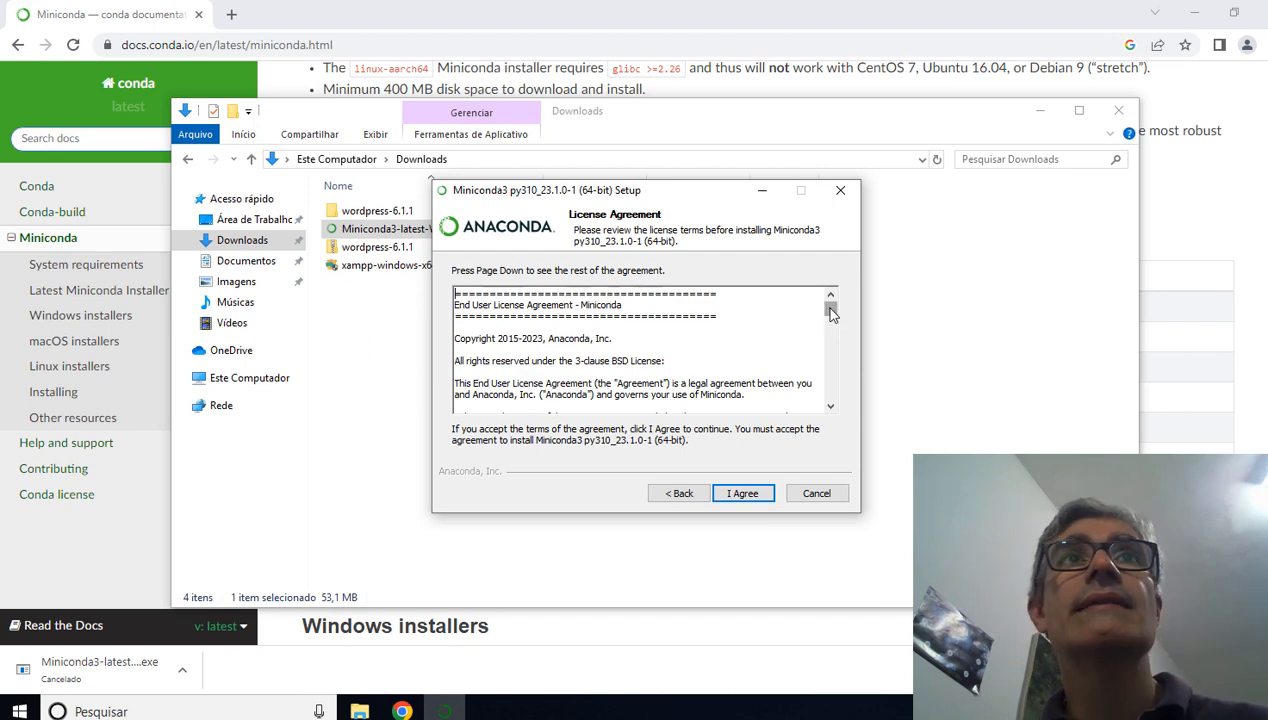
left_click_drag(830, 310, 834, 410)
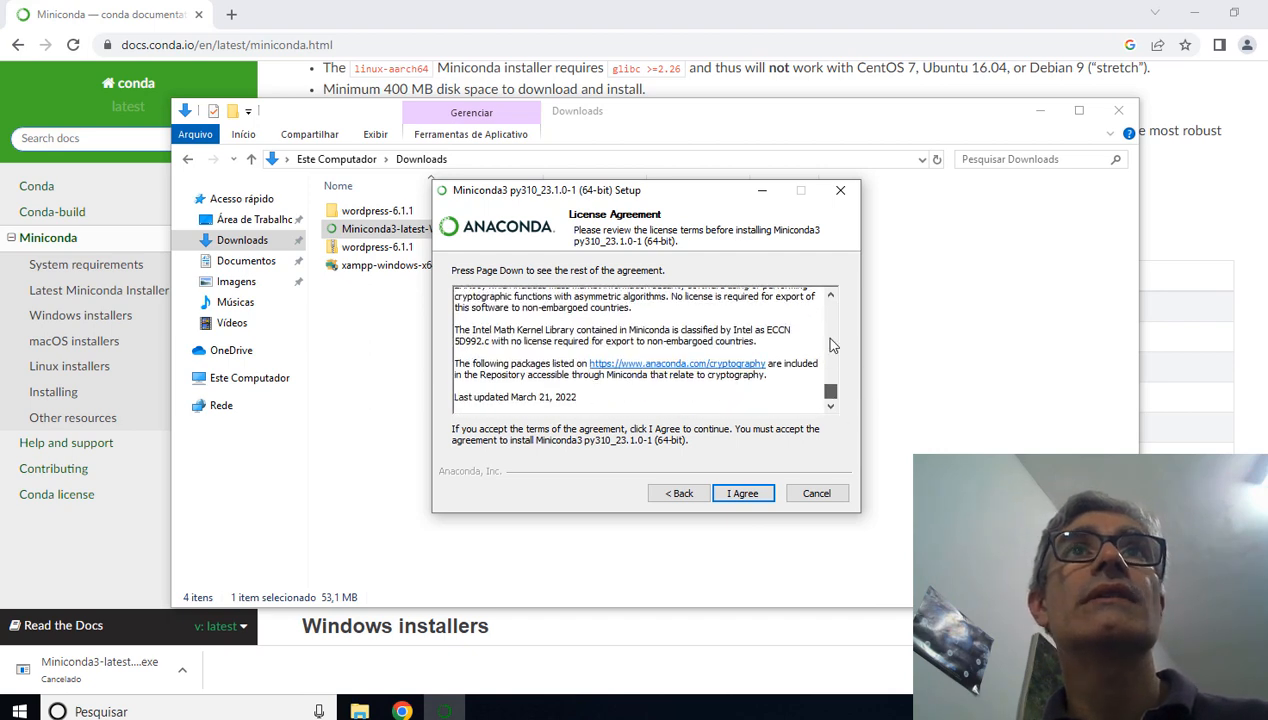
left_click_drag(830, 339, 829, 413)
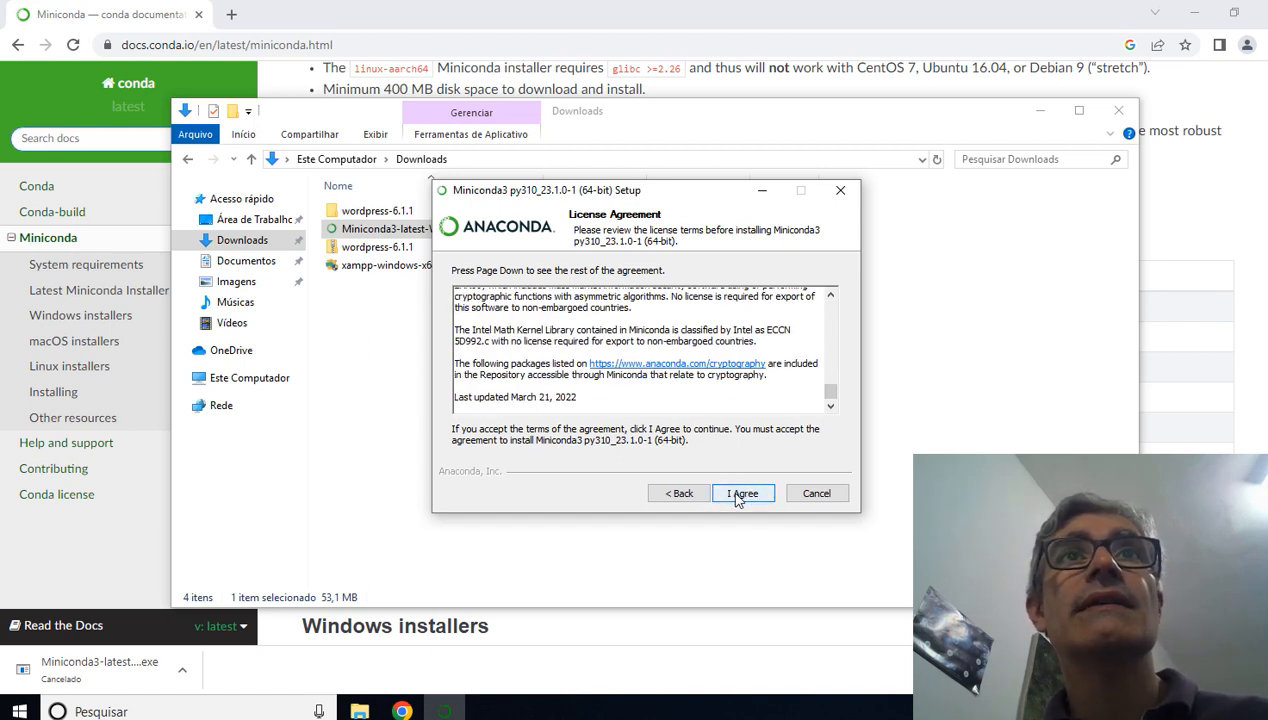
left_click(742, 493)
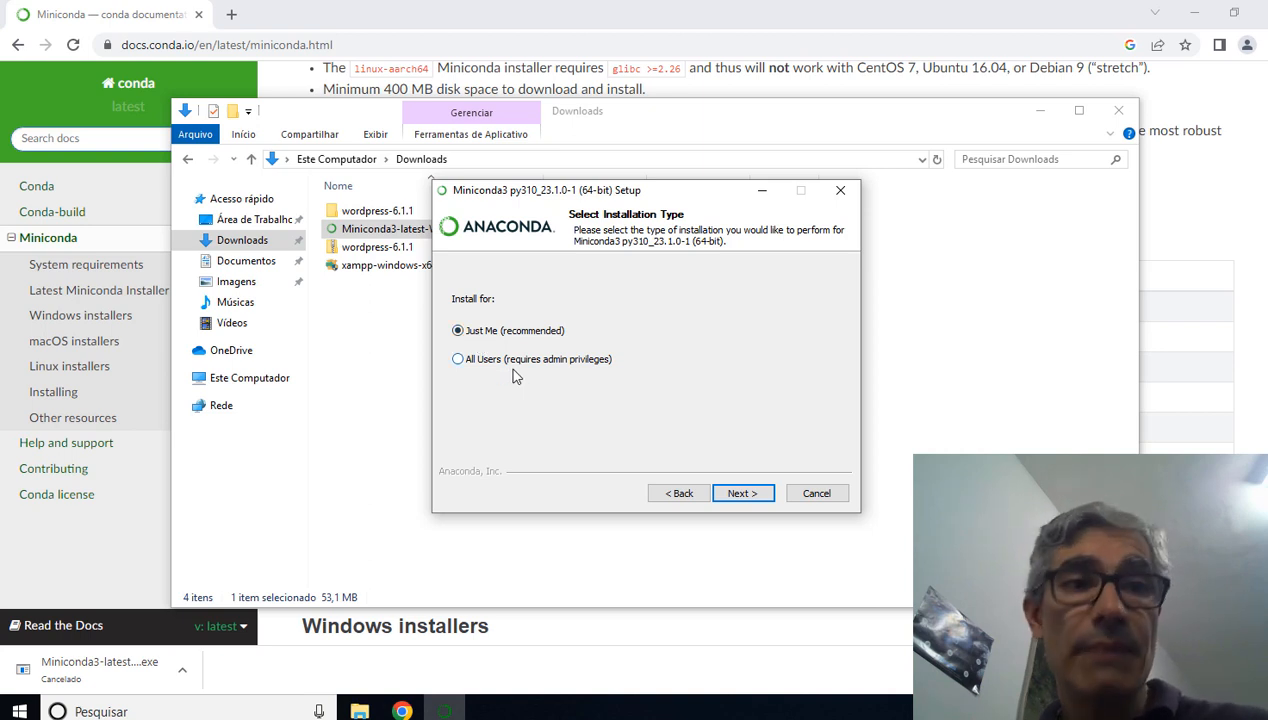
Step: Install Miniconda3 for Just Me in the default destination folder, keeping the default advanced installation options
left_click(751, 493)
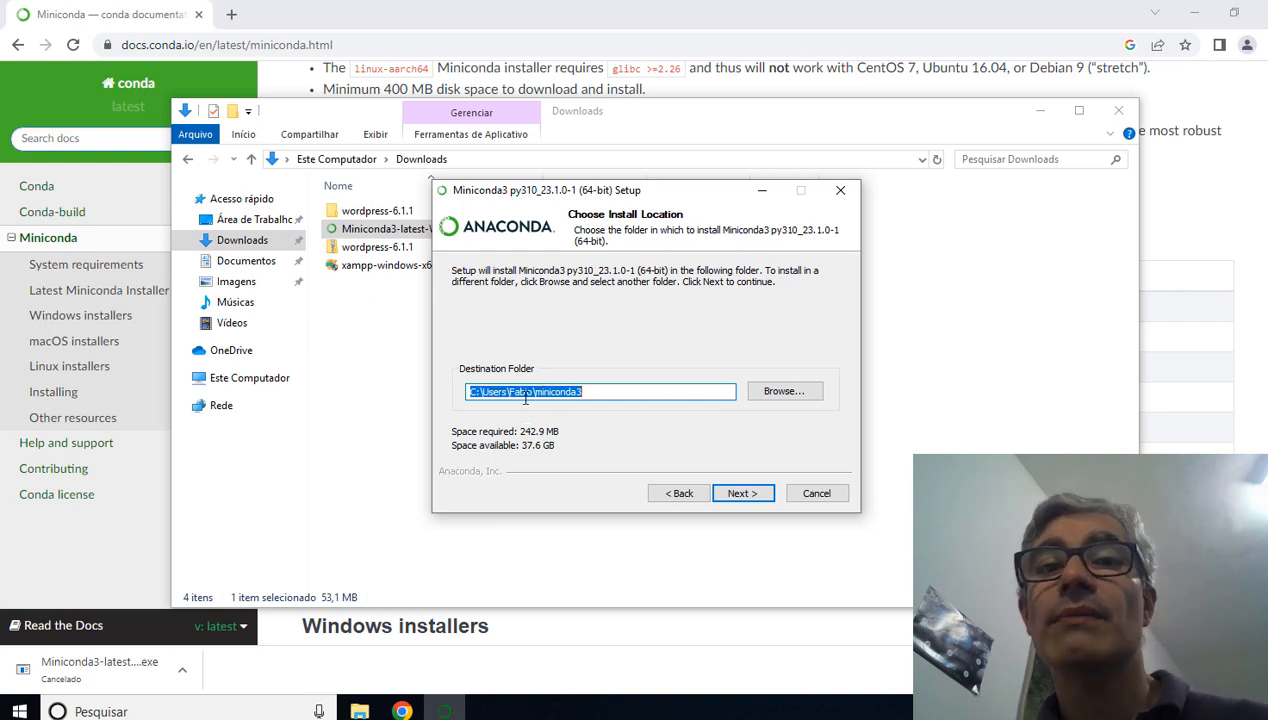
left_click(757, 498)
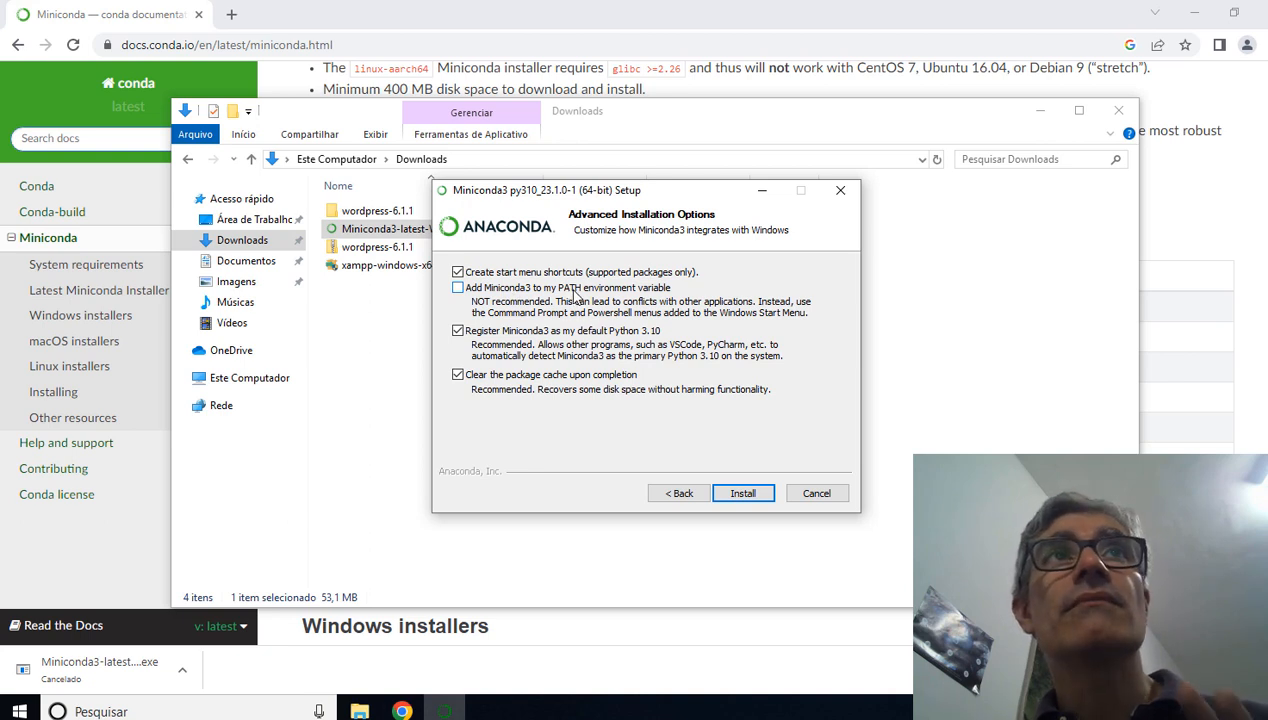
left_click(745, 493)
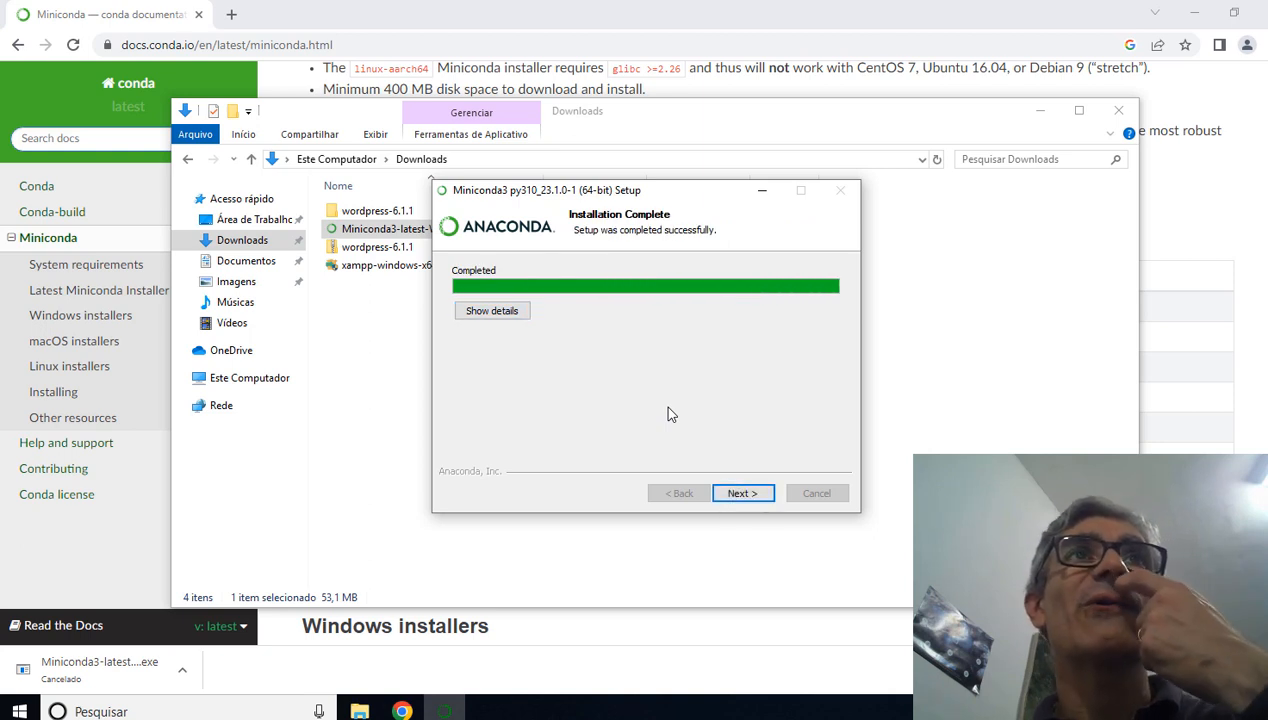
Step: Finish the Miniconda3 setup with Getting started with Conda and Welcome to Anaconda both deselected
left_click(745, 493)
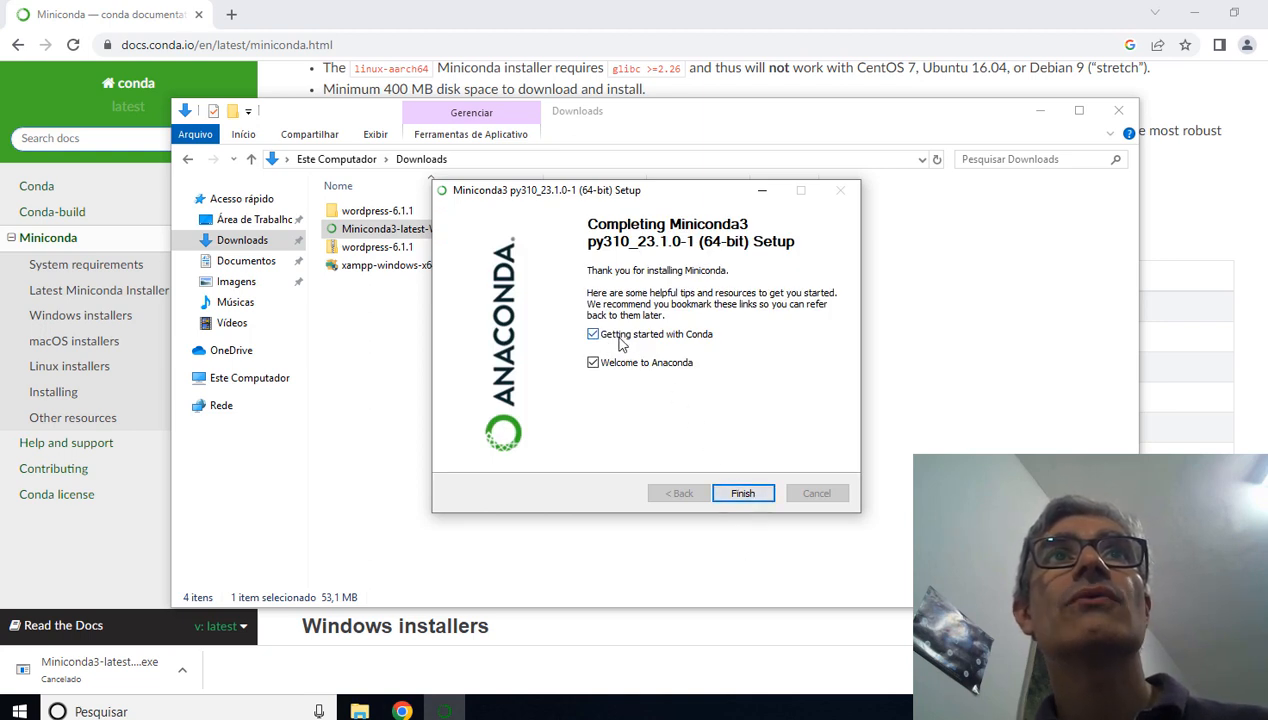
left_click(617, 367)
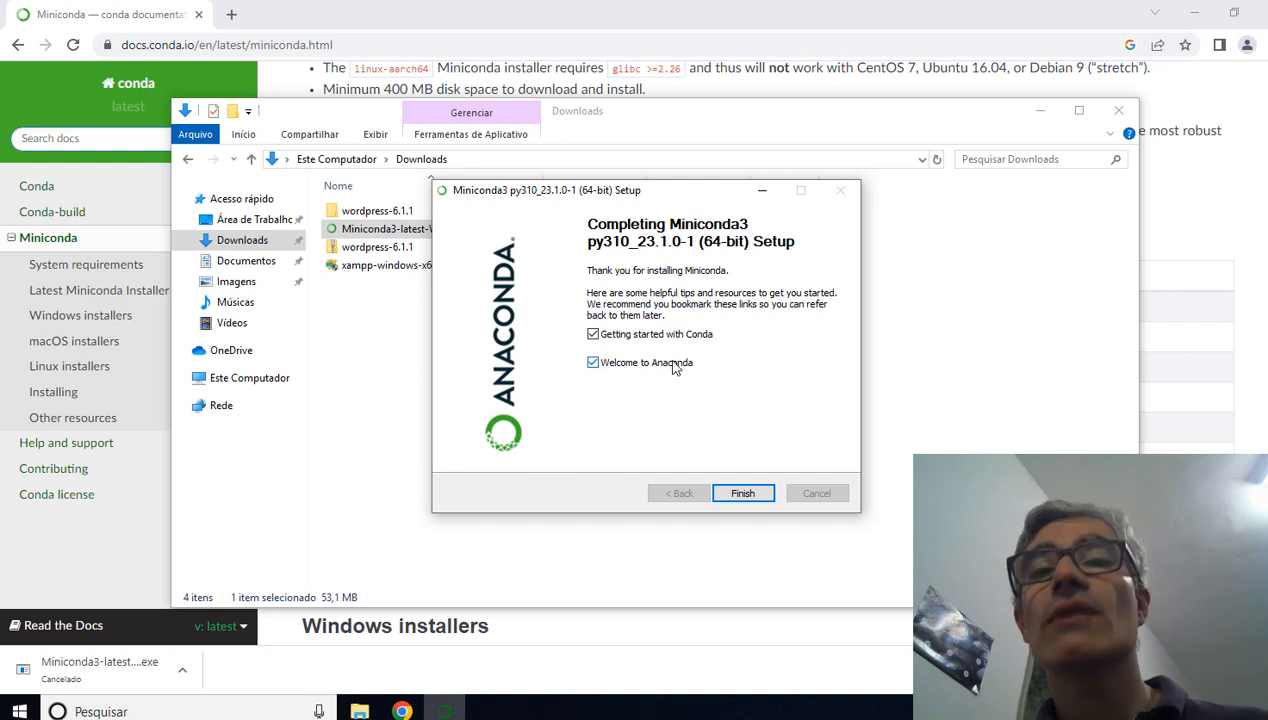
left_click(591, 335)
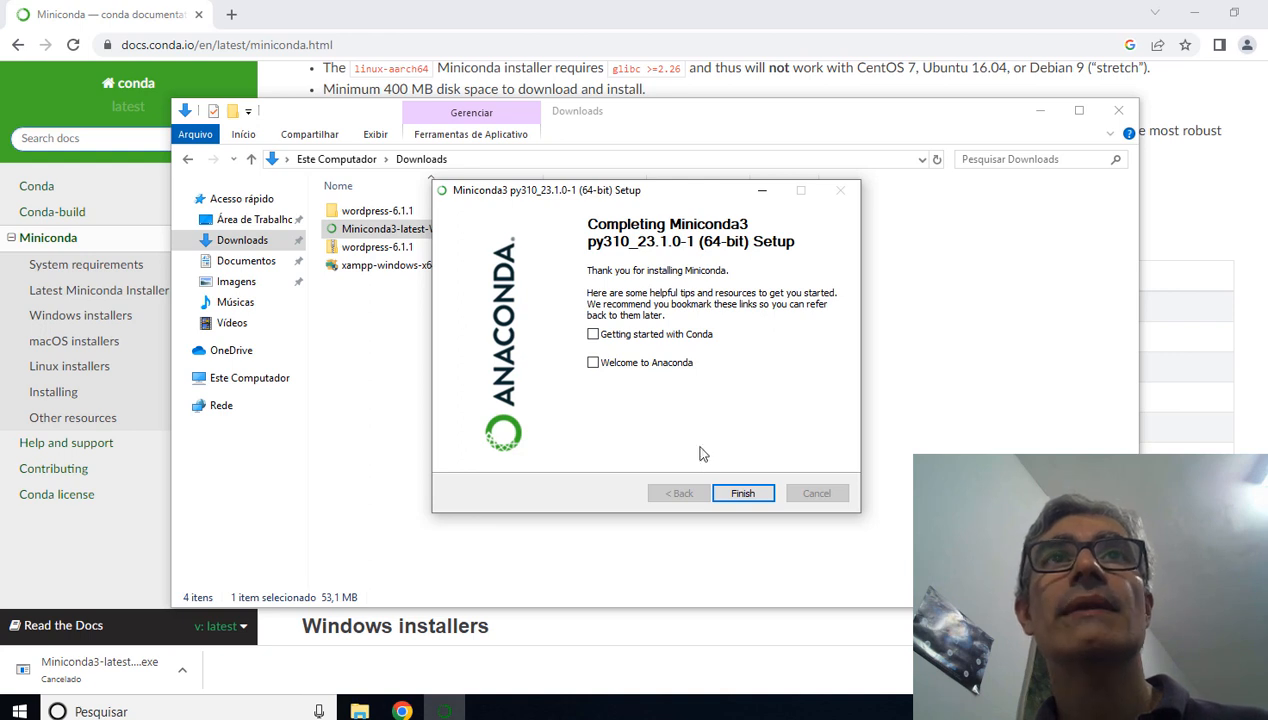
left_click(745, 494)
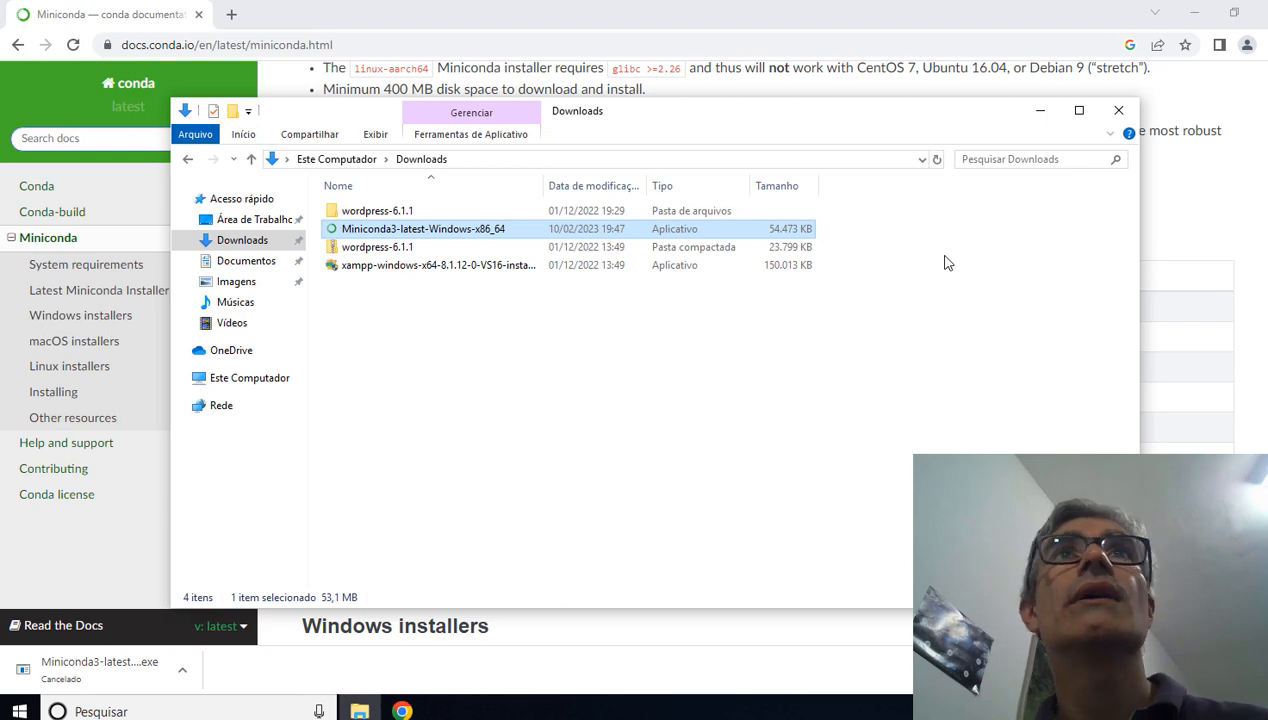
Step: Clear the open windows off the desktop and launch Anaconda Prompt (miniconda3) from the Miniconda3 (64-bit) program group
left_click(1118, 110)
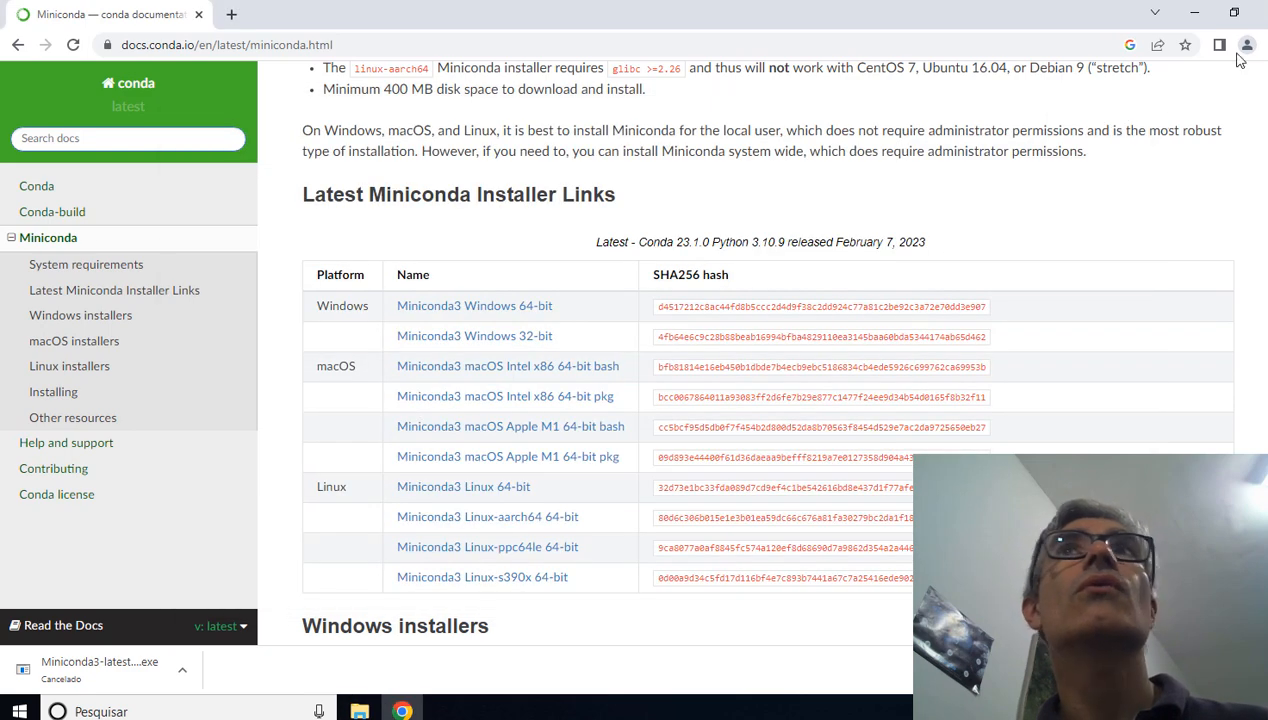
left_click(1196, 16)
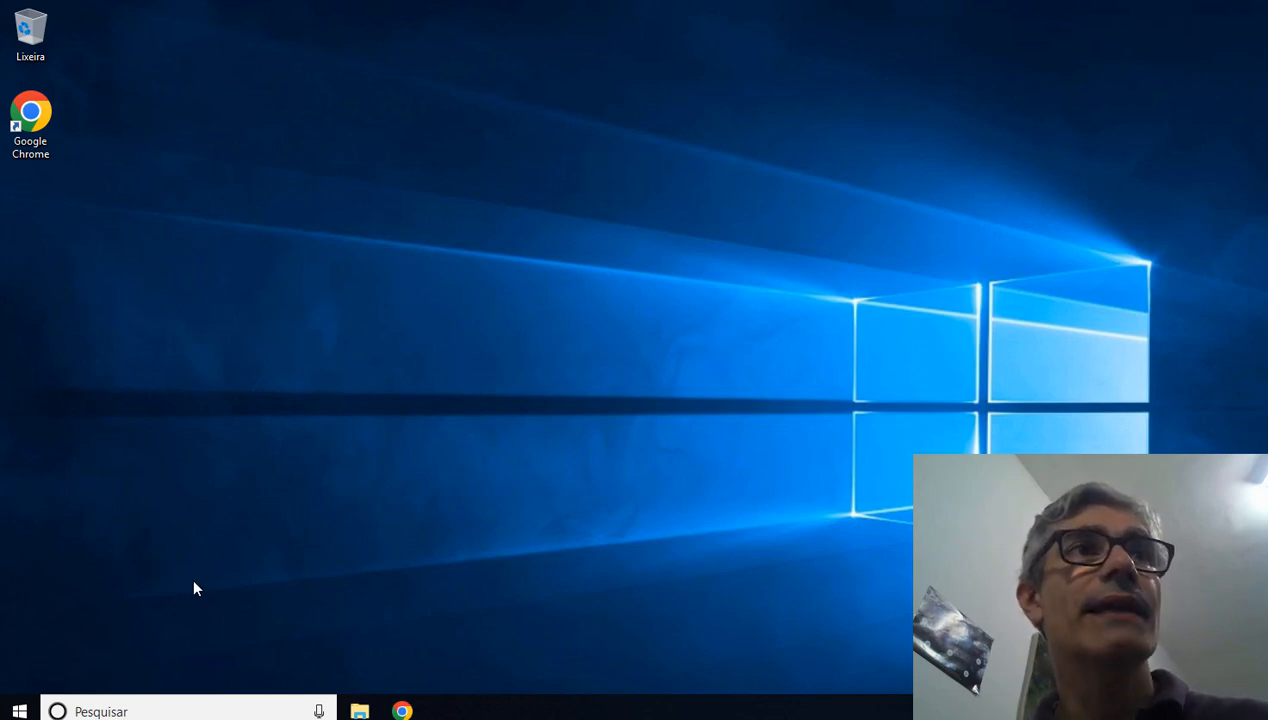
left_click(22, 710)
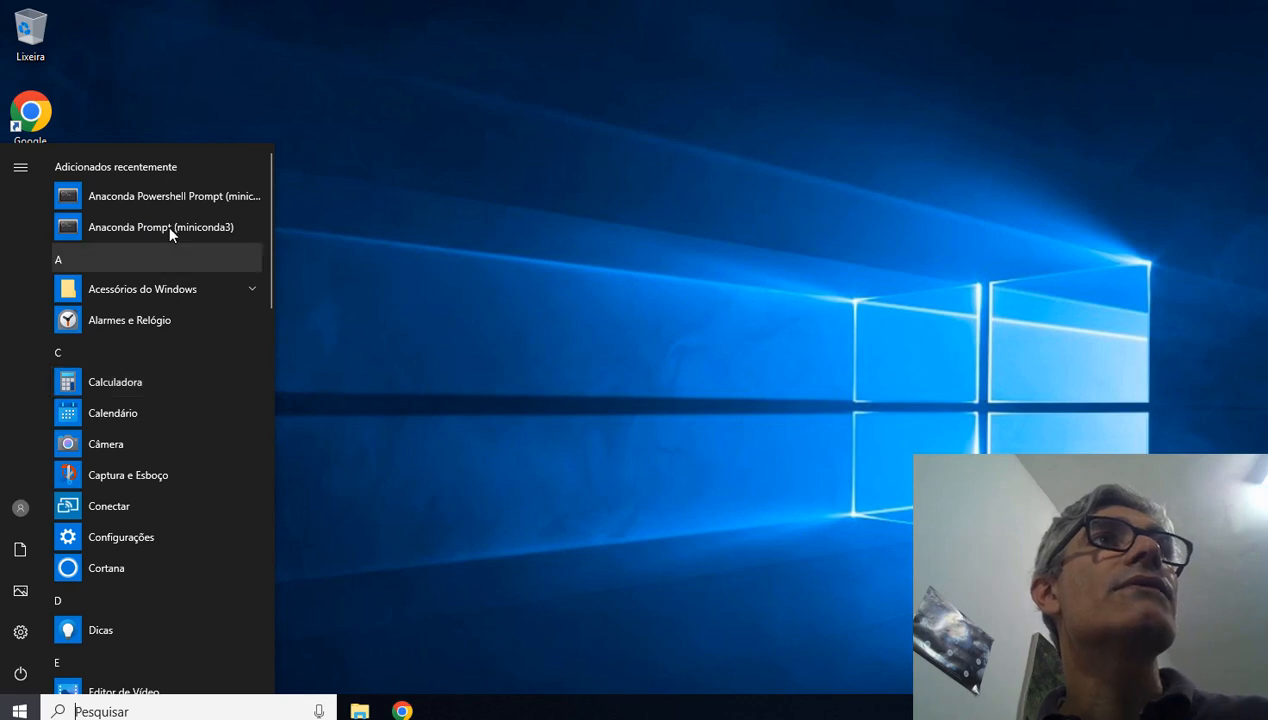
scroll(140, 415, "down", 3)
scroll(137, 420, "down", 5)
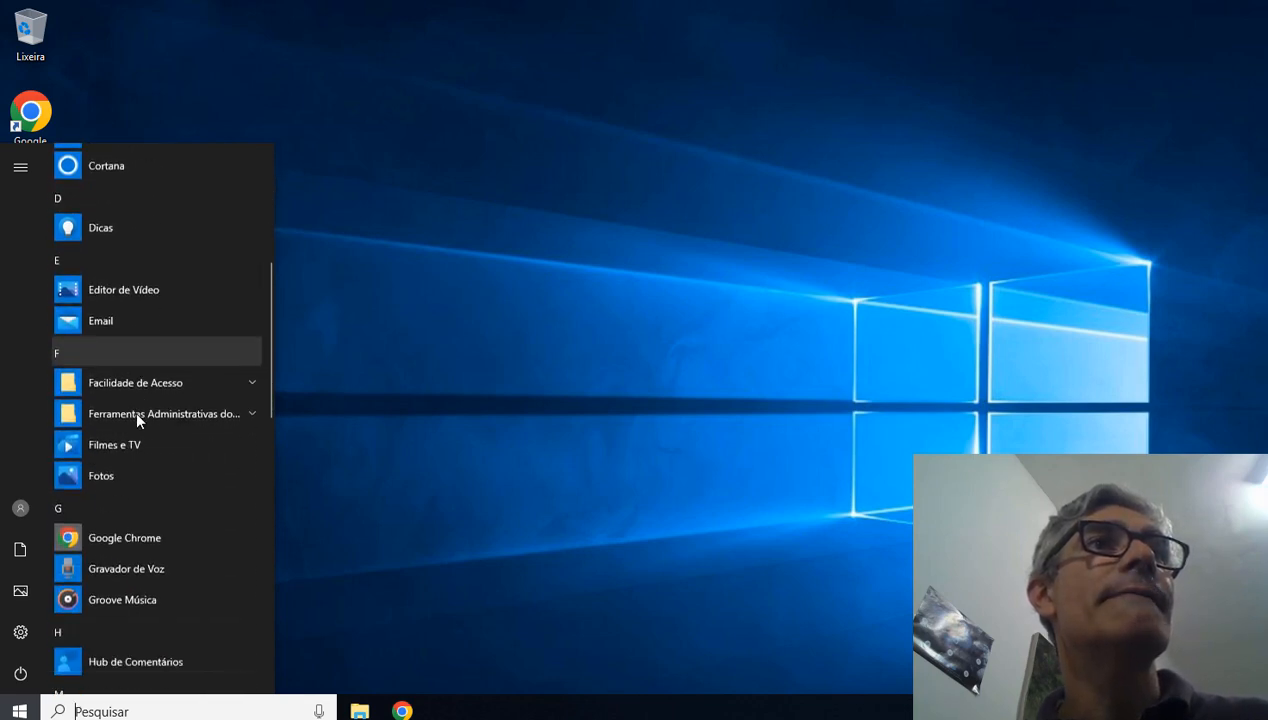
scroll(137, 416, "down", 1)
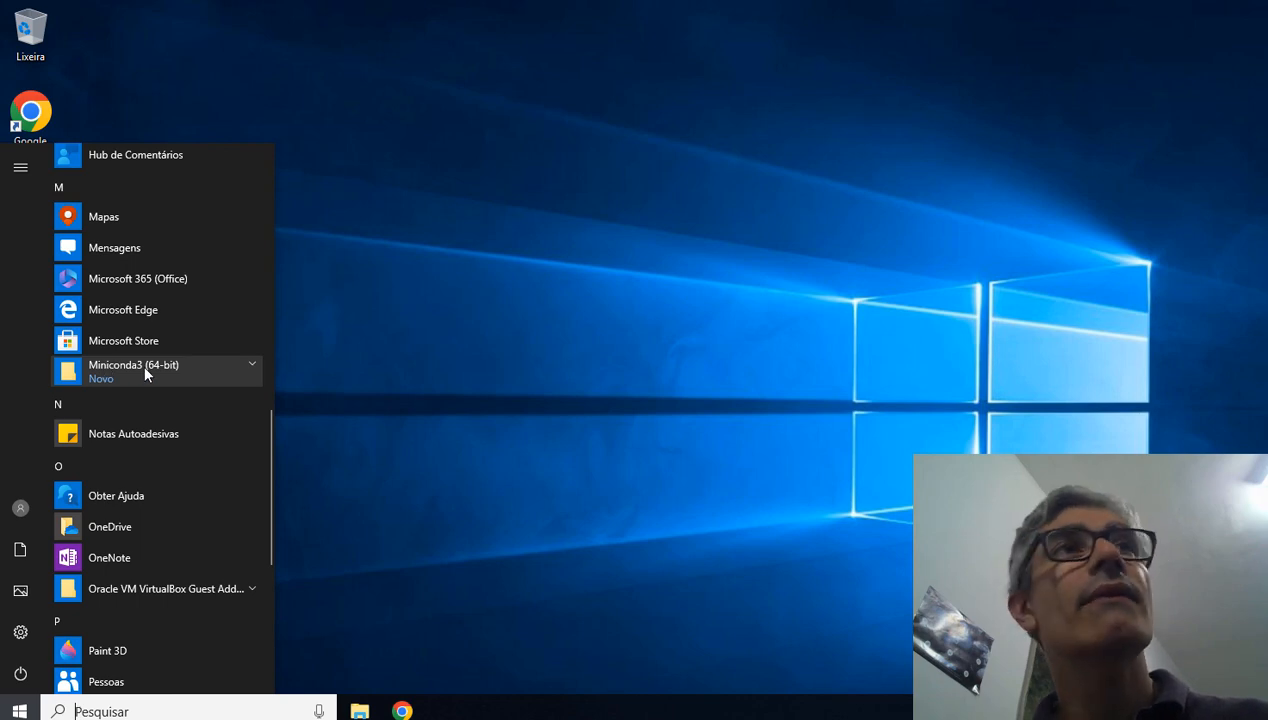
left_click(252, 368)
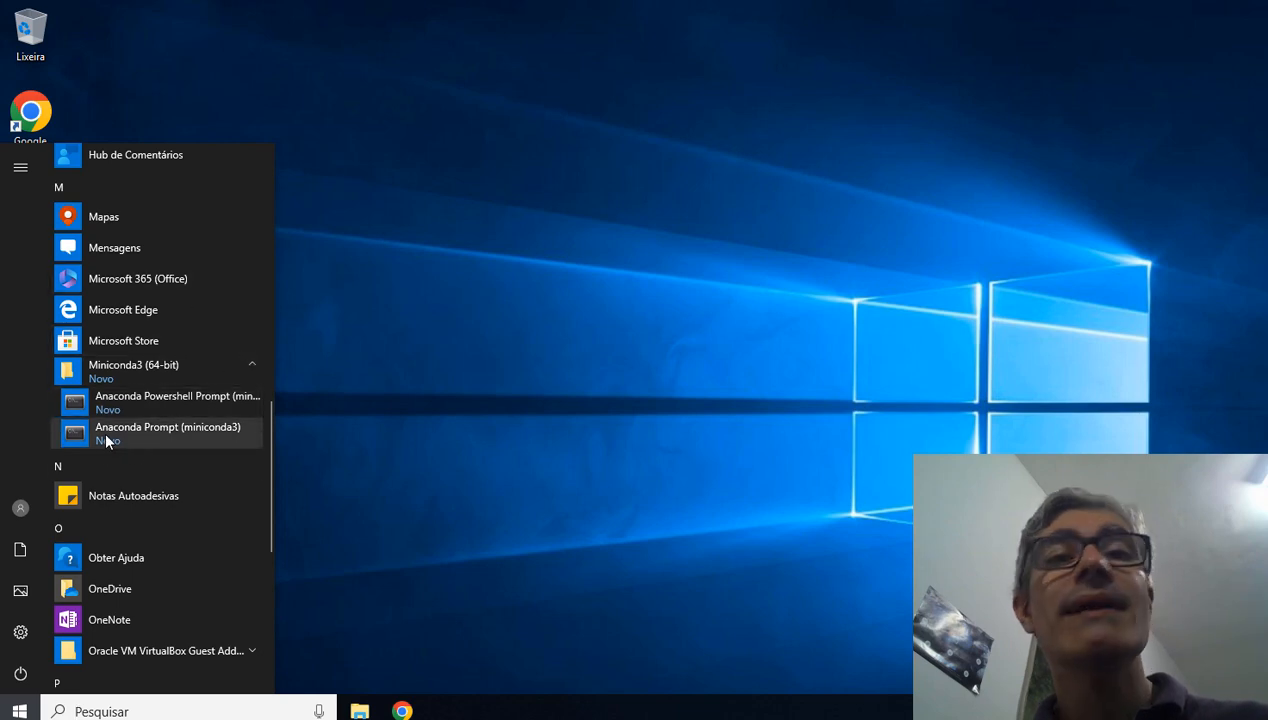
left_click(200, 433)
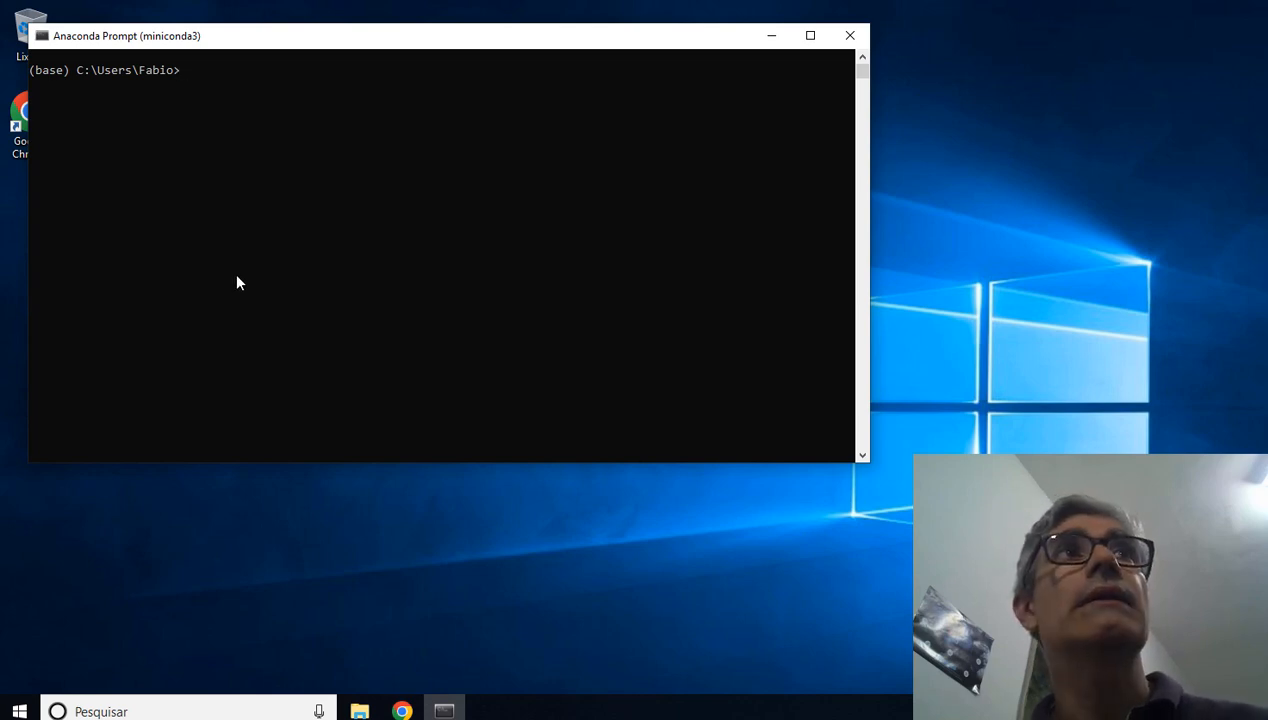
Step: Run conda install jupyter notebook at the base environment prompt
left_click_drag(275, 42, 266, 39)
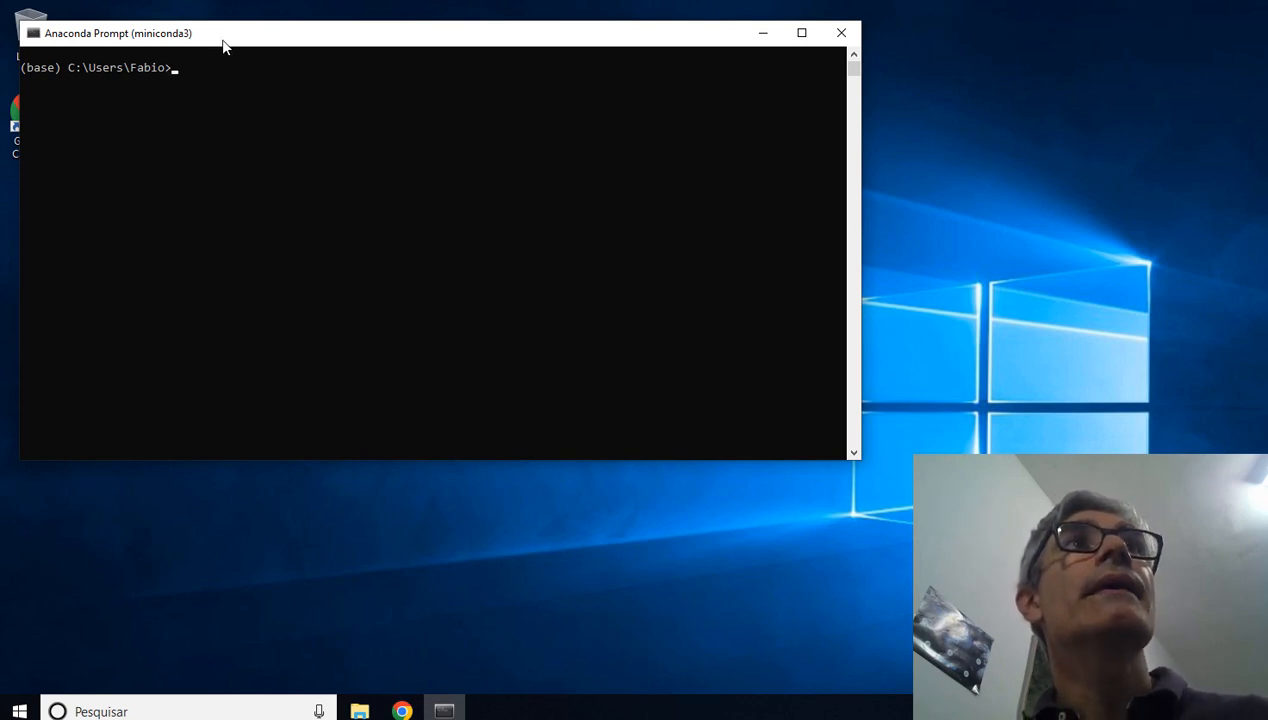
left_click_drag(224, 40, 221, 31)
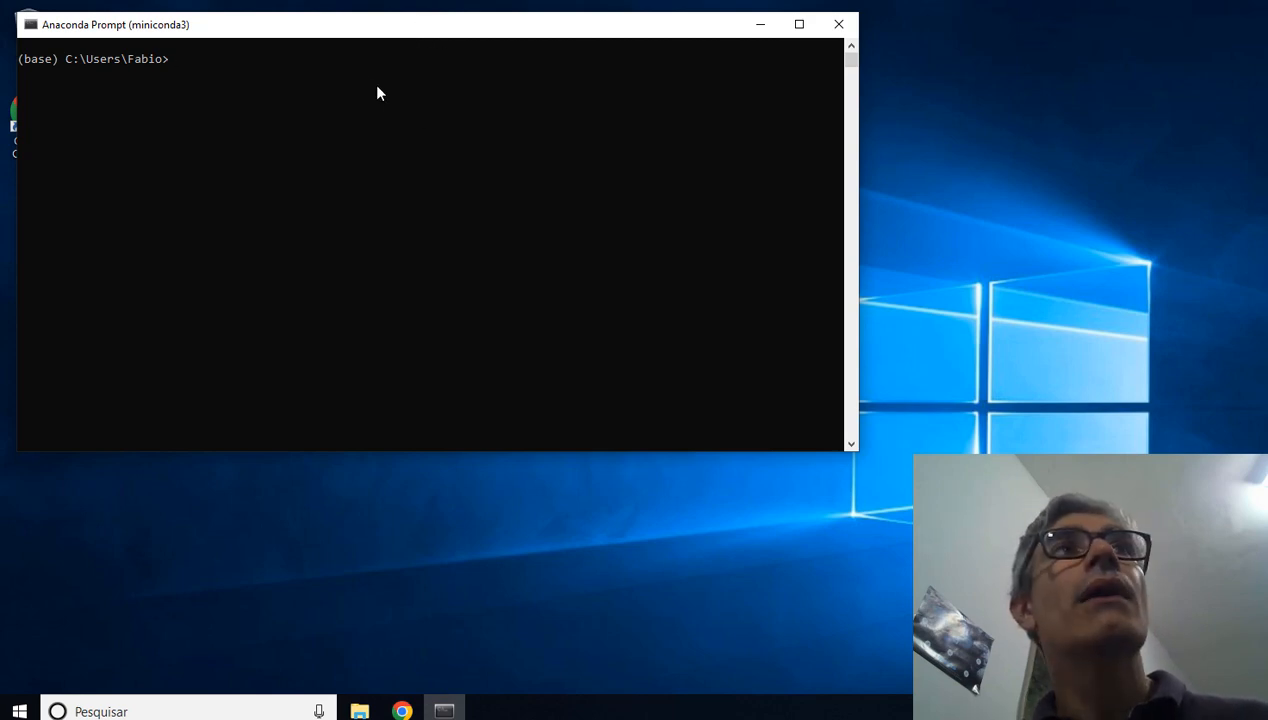
left_click(170, 64)
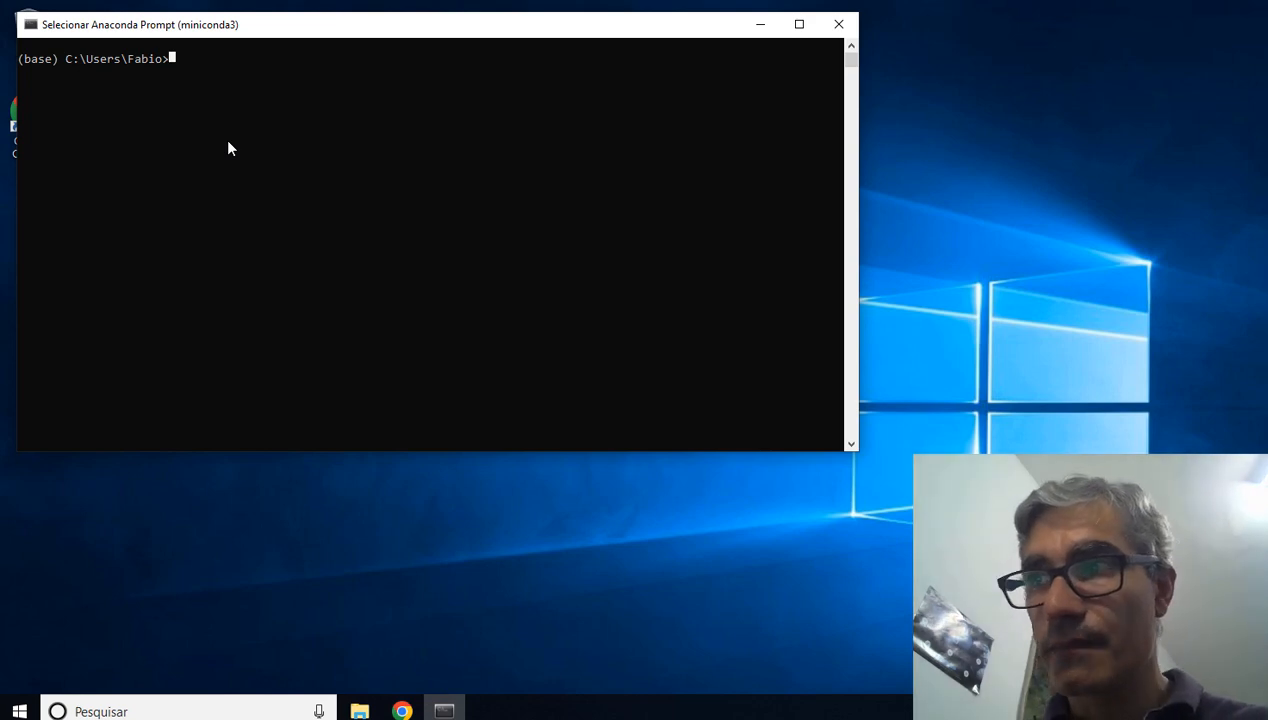
type("conda")
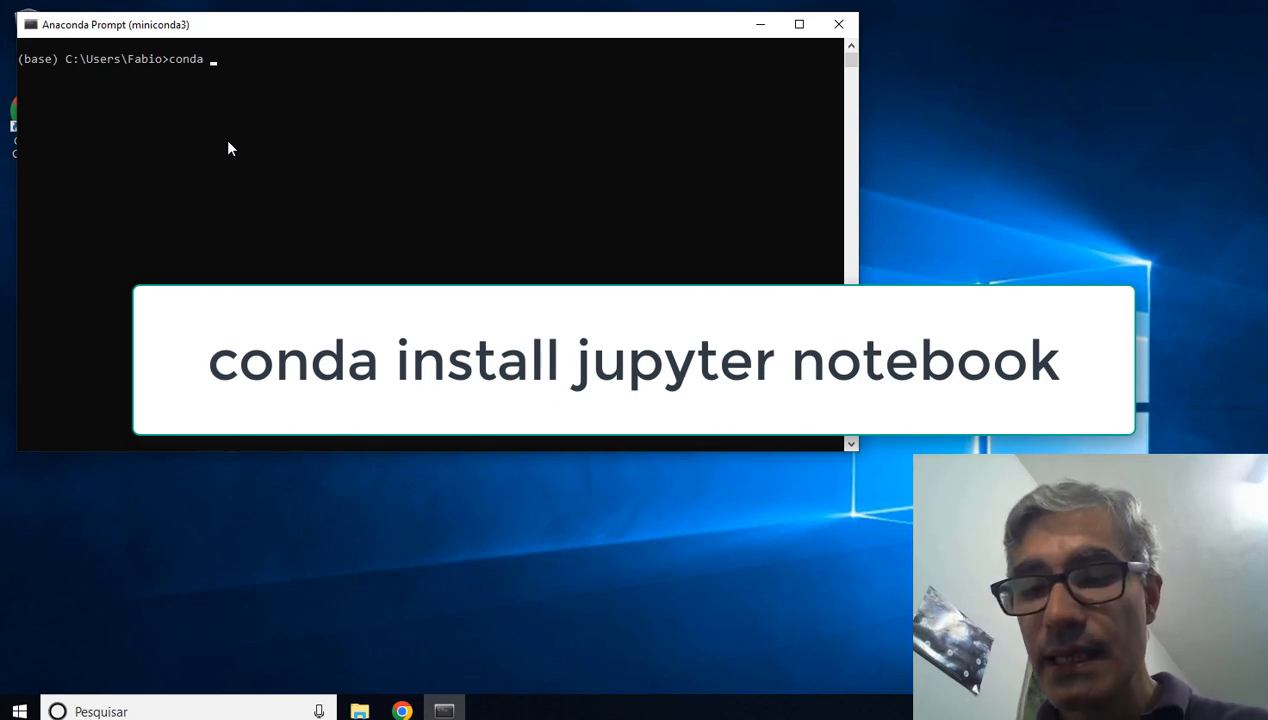
type(" insta")
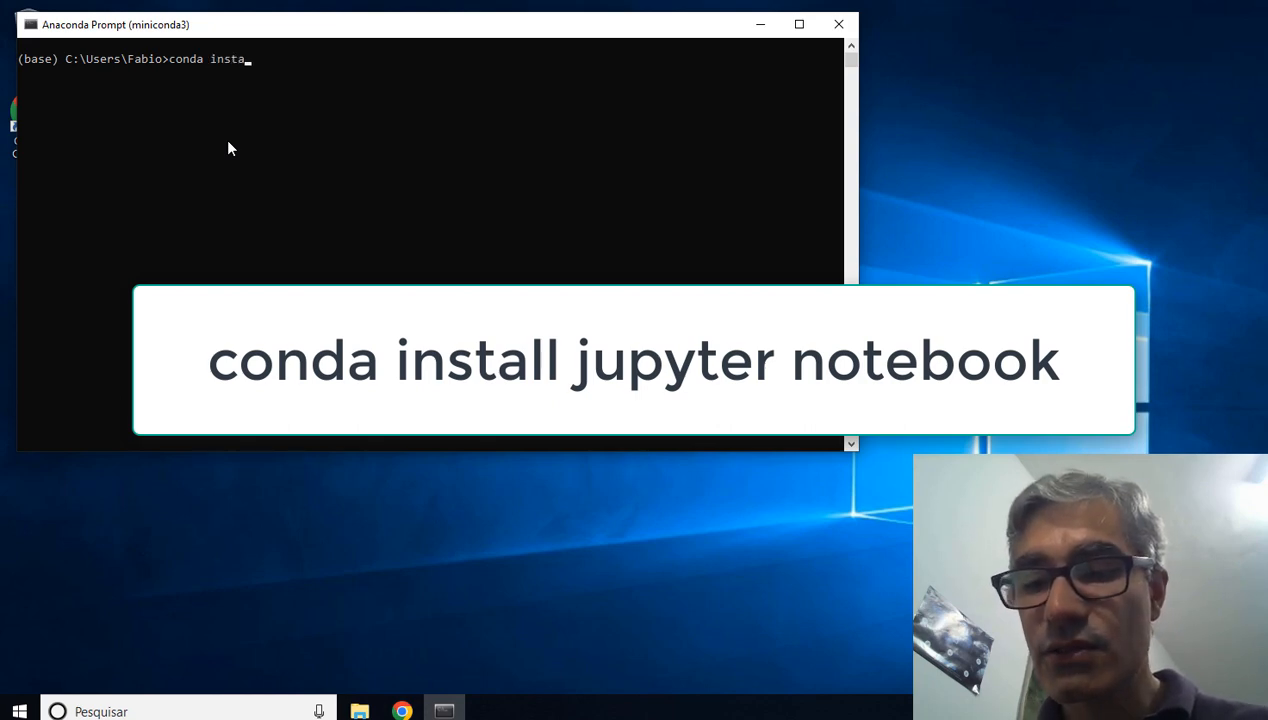
type("ll")
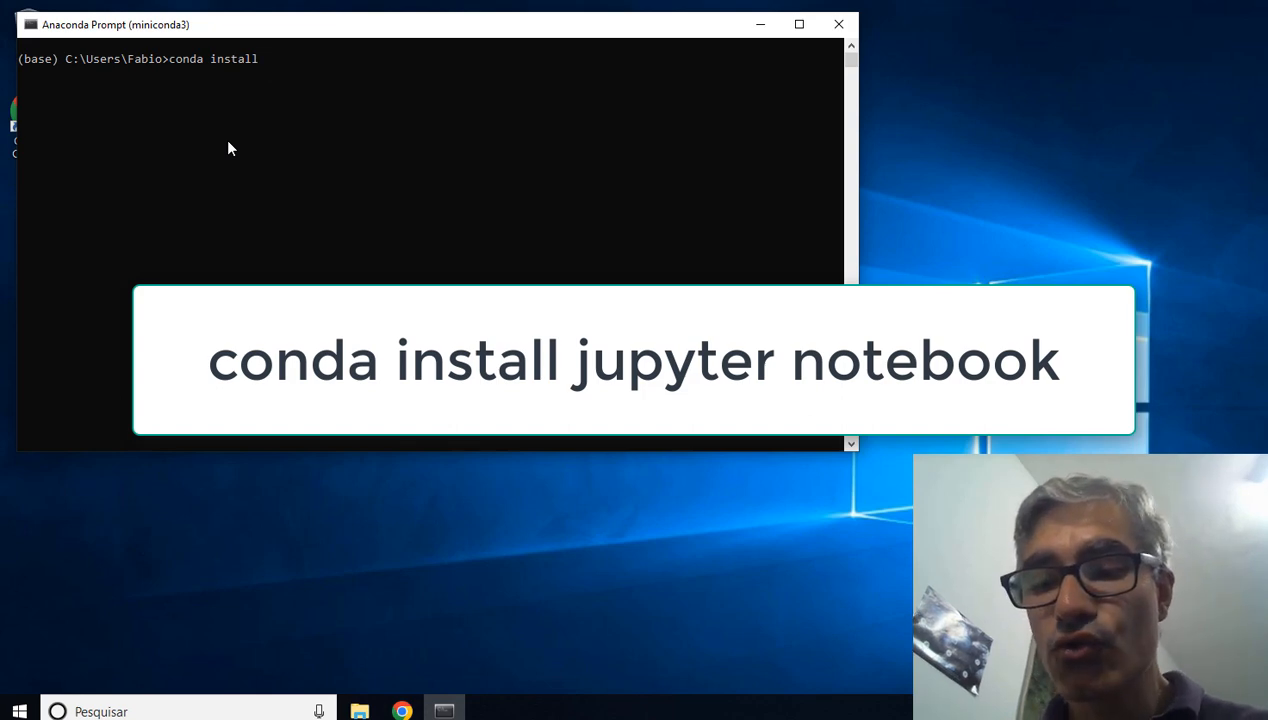
type("jupyte")
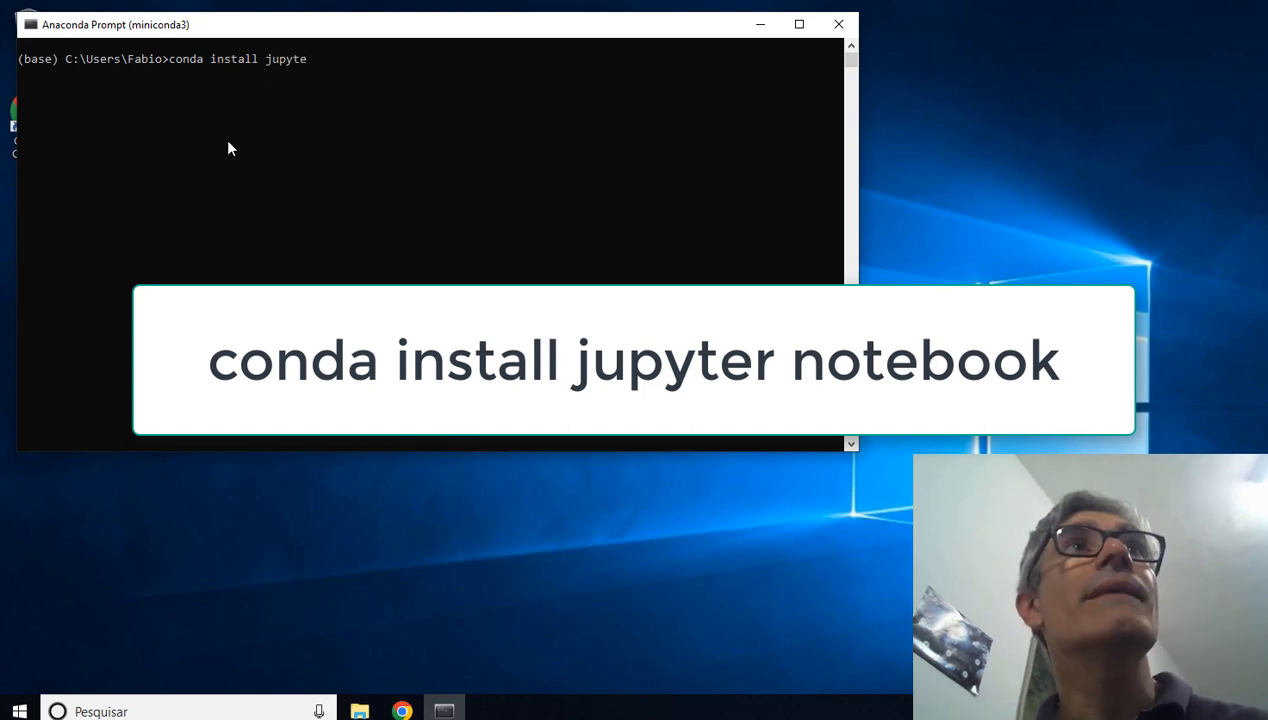
type("r")
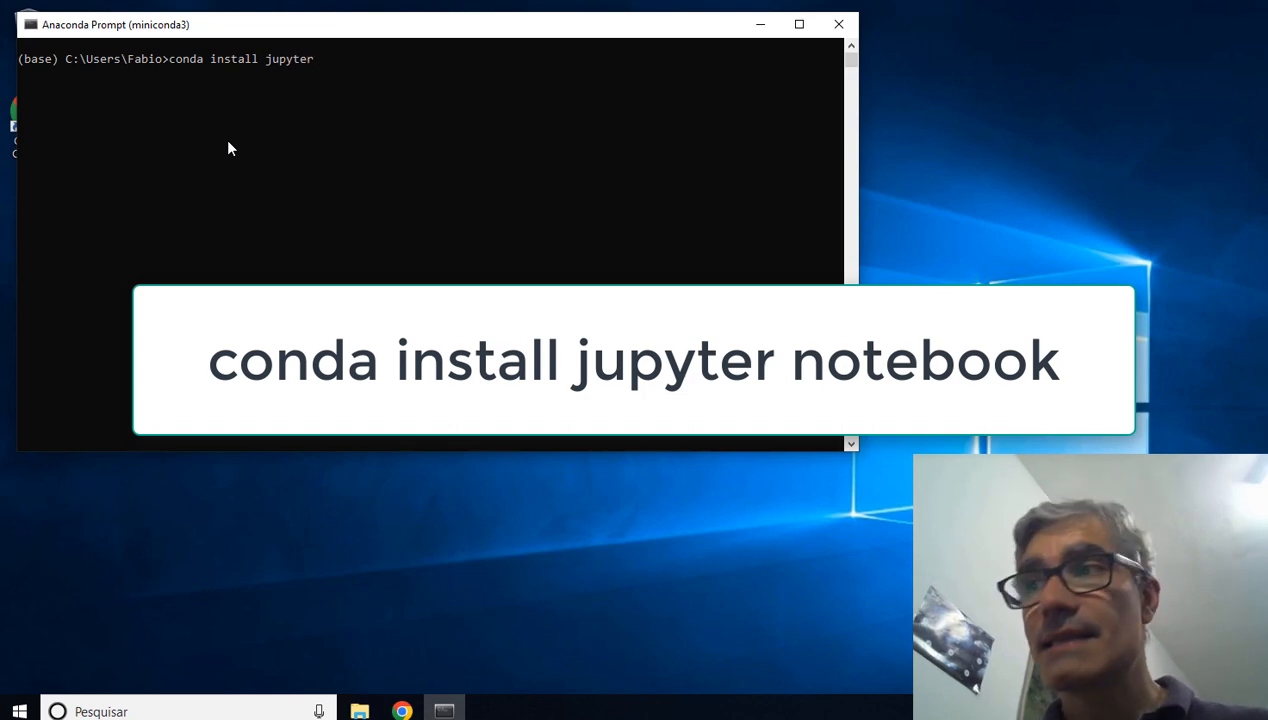
type(" note")
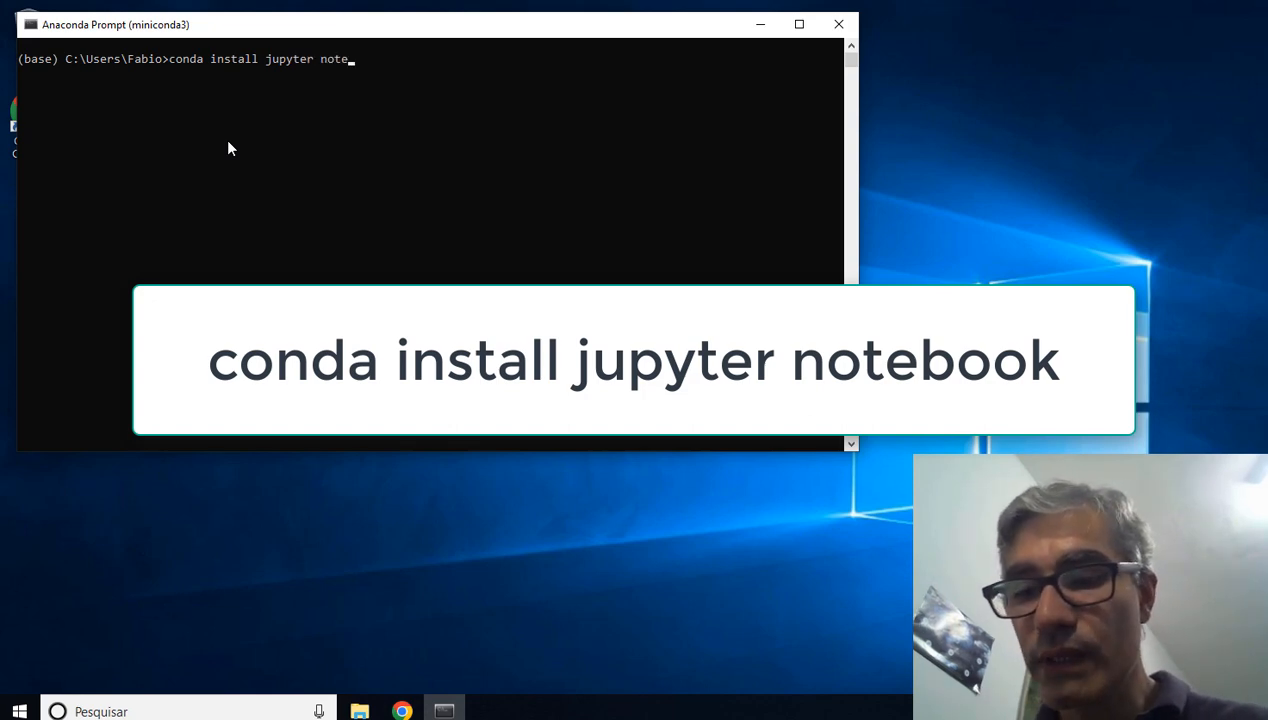
type("book")
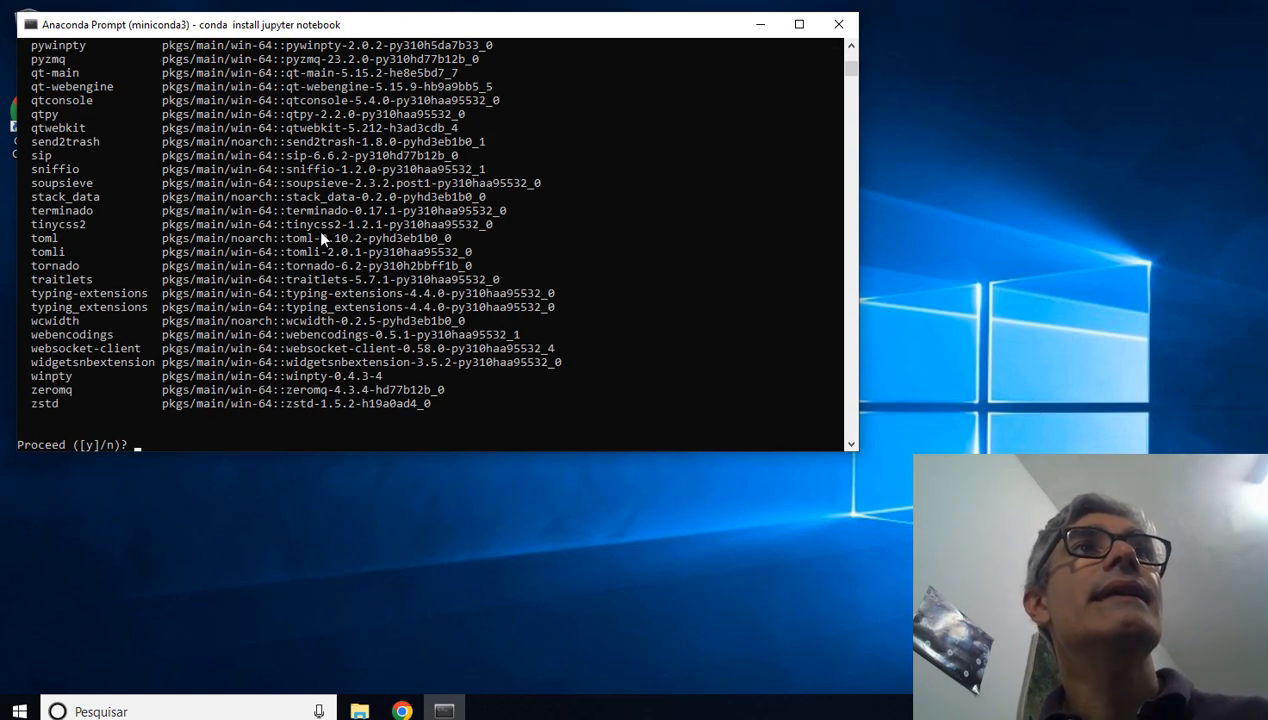
Step: Review the list of new packages for the Jupyter Notebook installation and accept proceeding with y
scroll(317, 228, "up", 15)
scroll(317, 228, "up", 14)
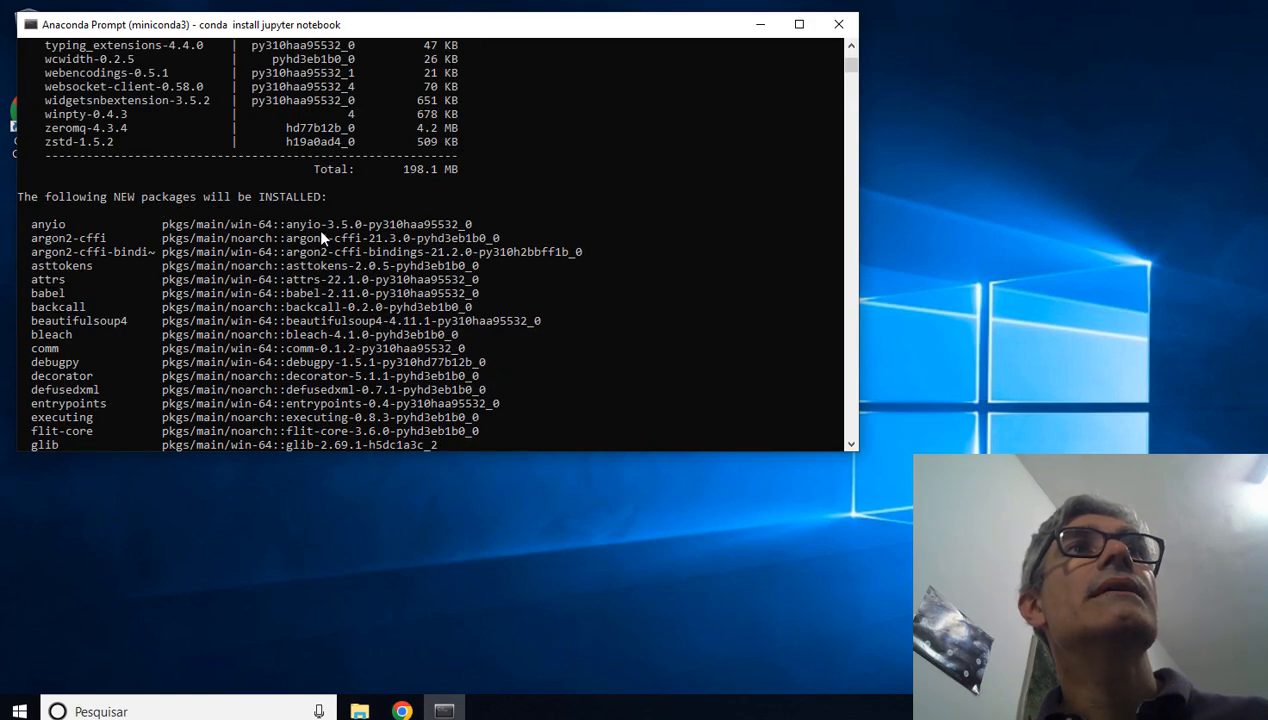
scroll(321, 236, "down", 13)
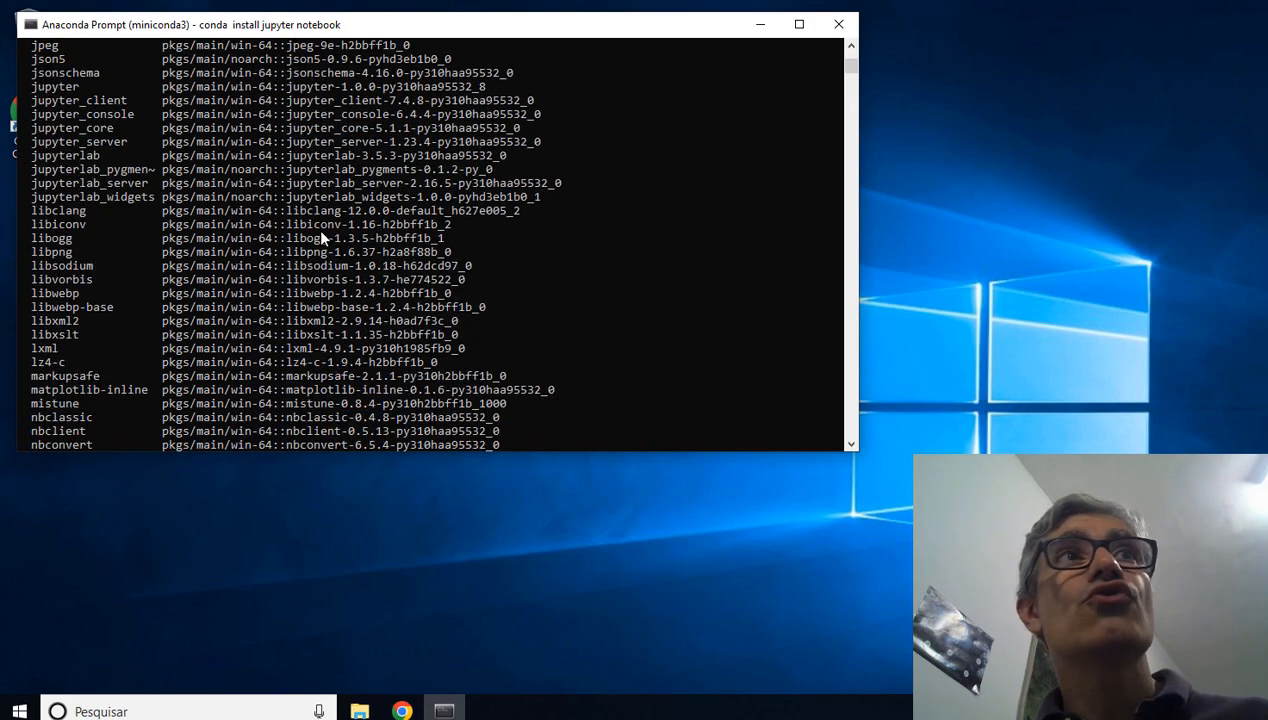
scroll(321, 236, "down", 20)
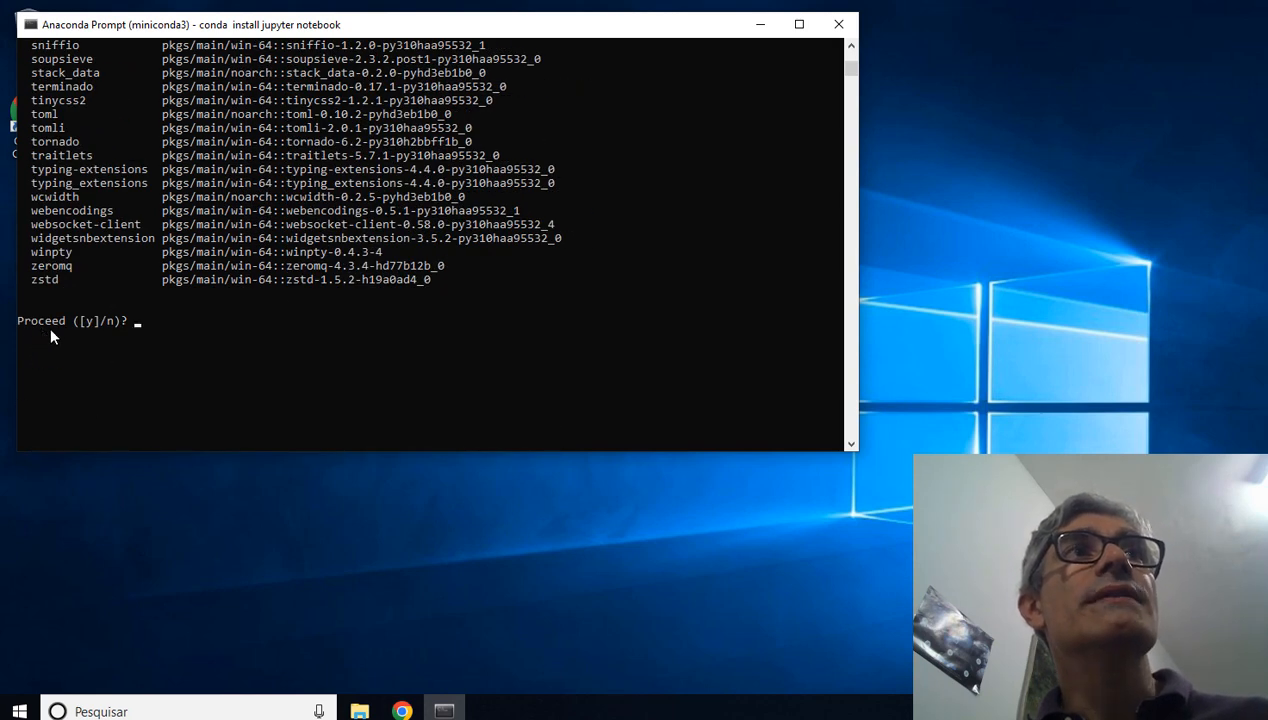
left_click(139, 322)
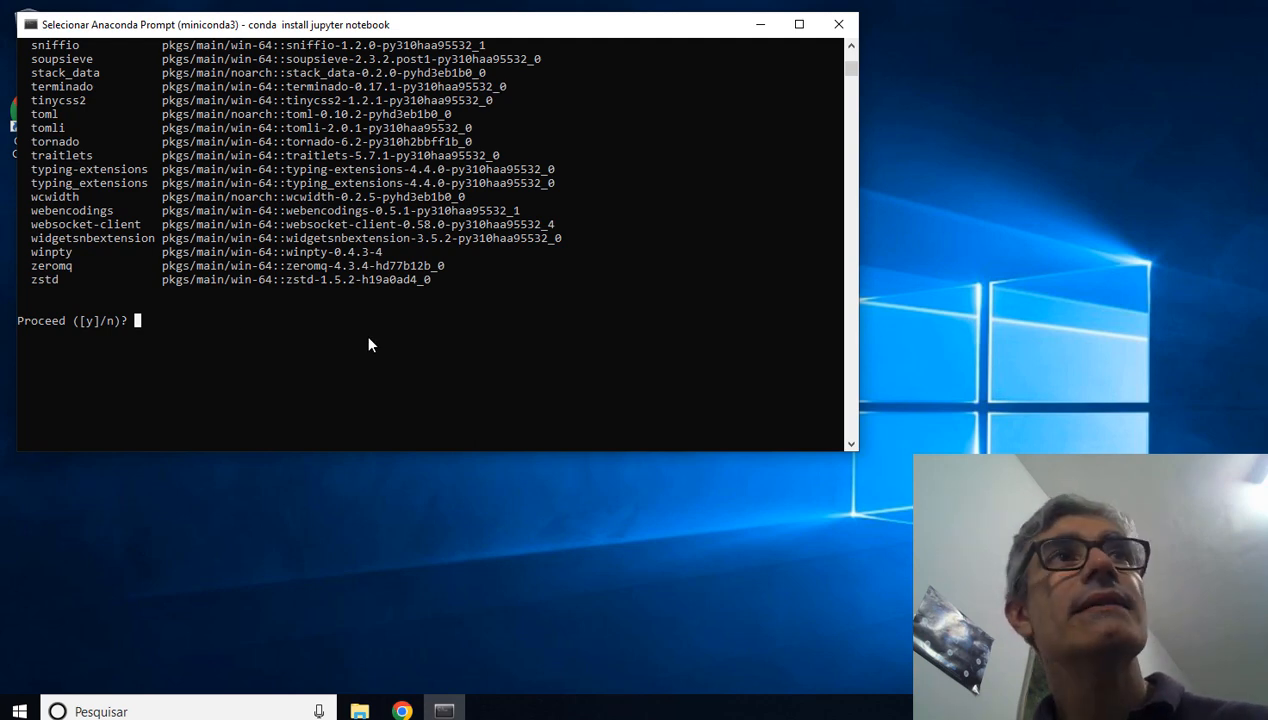
type("y")
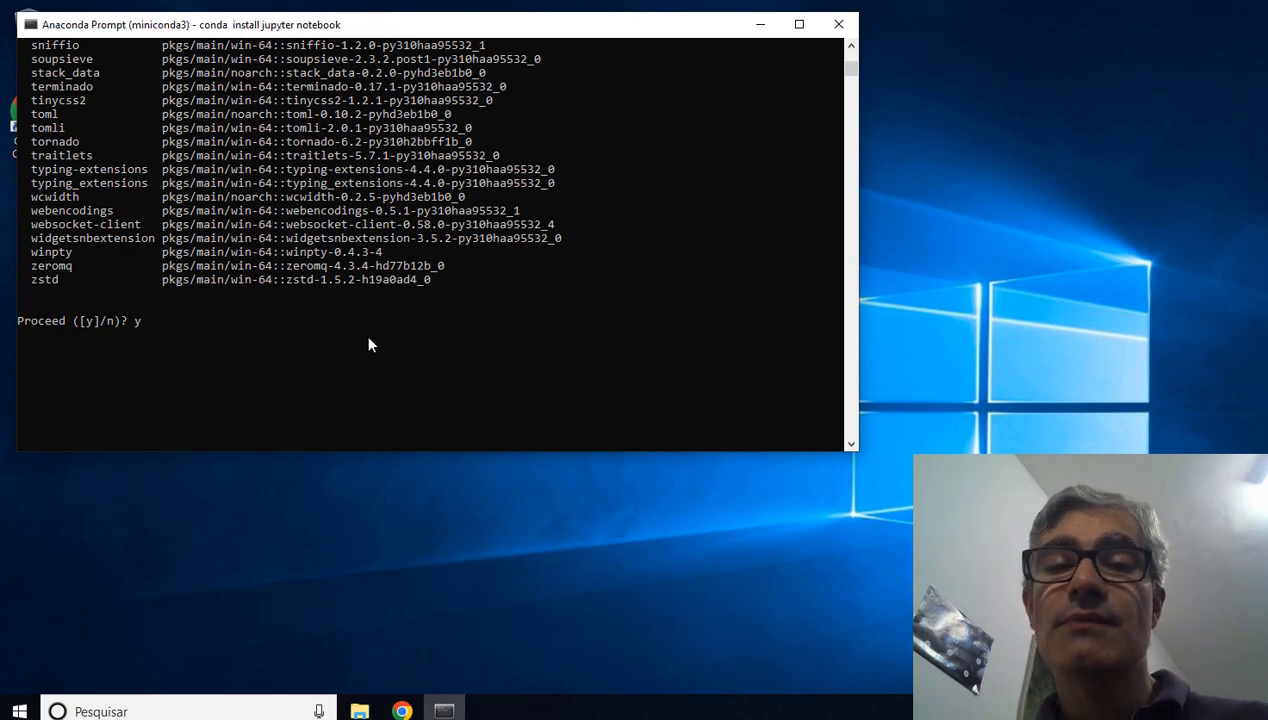
key("Return")
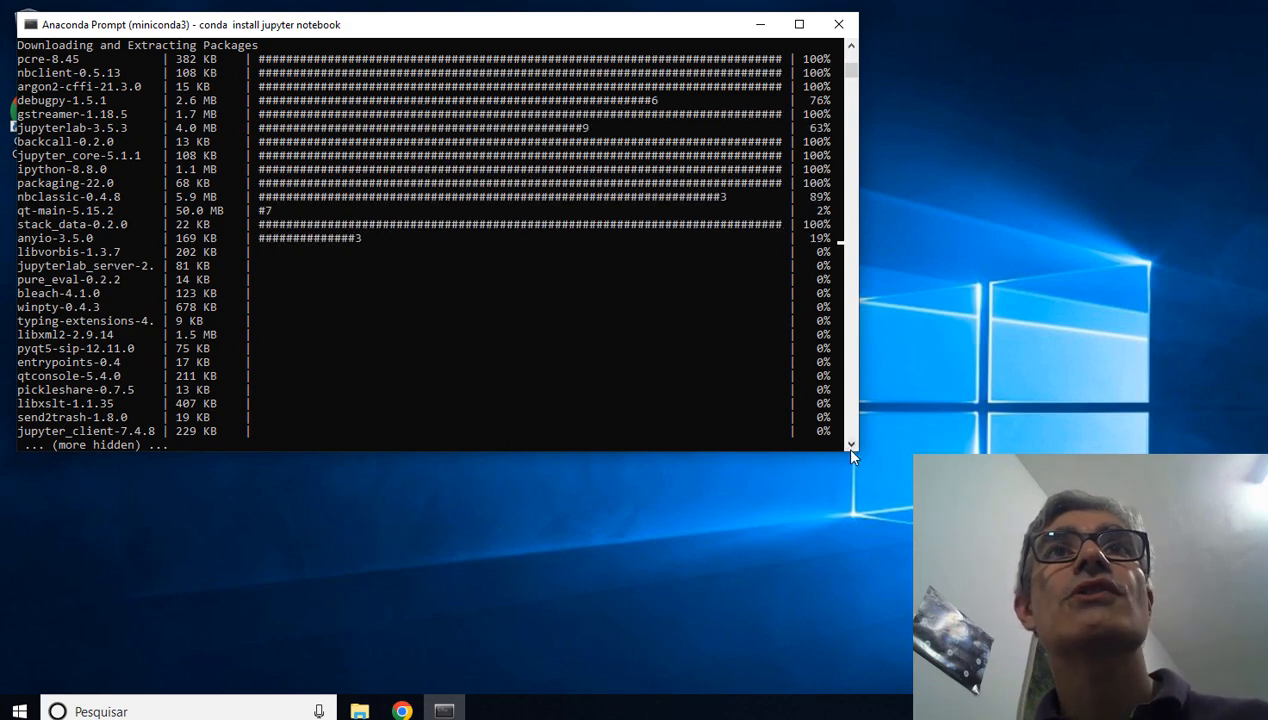
Step: Enlarge the Anaconda Prompt window during the package installation and shift it slightly on the desktop
left_click_drag(855, 456, 894, 534)
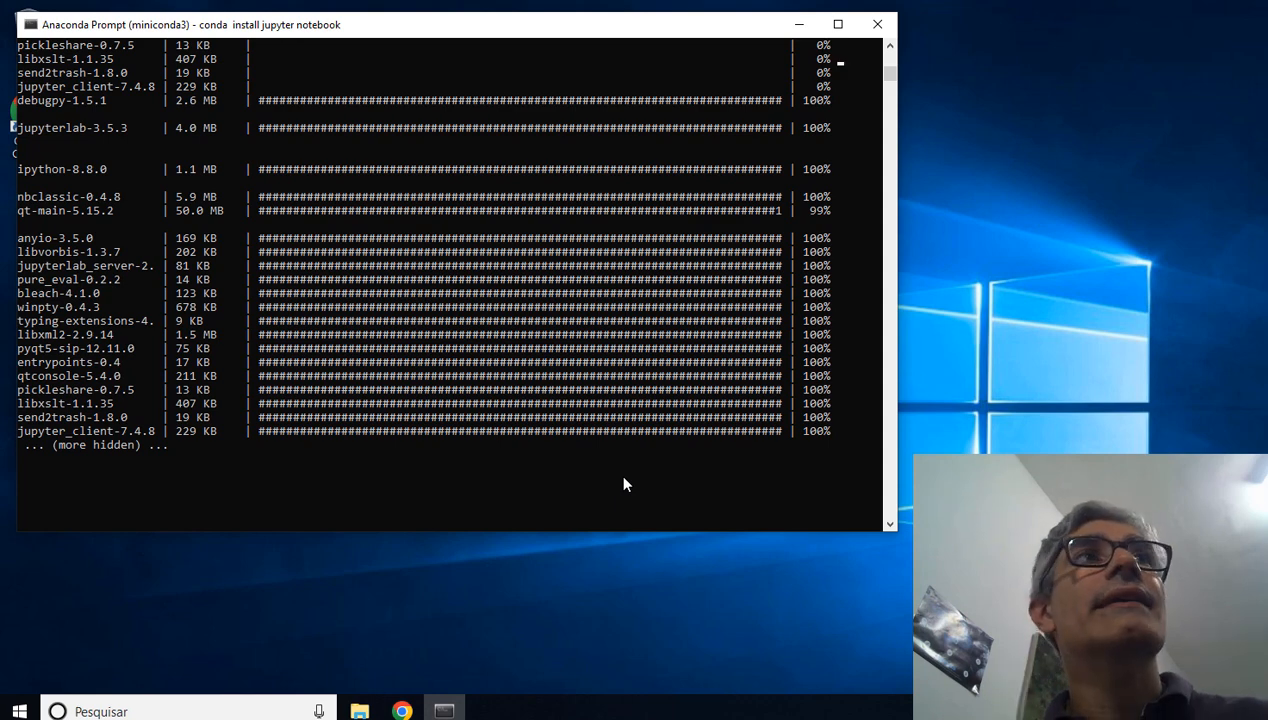
scroll(570, 410, "up", 1)
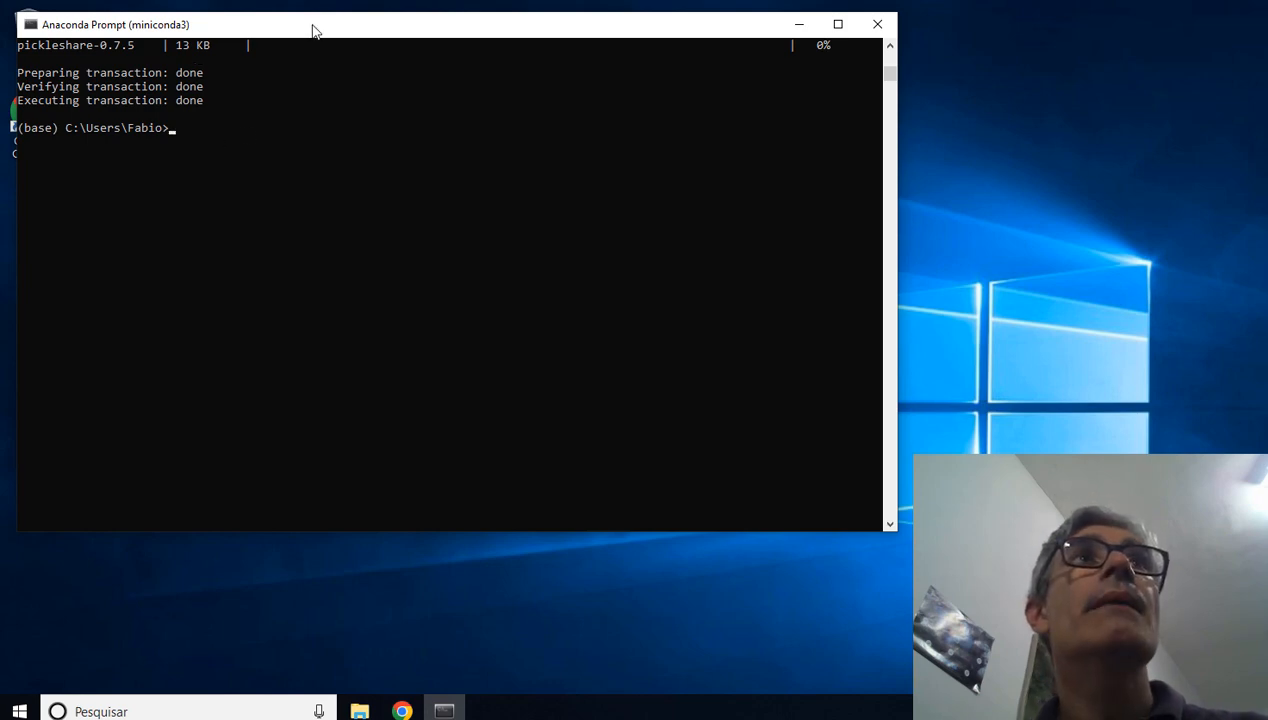
left_click_drag(332, 31, 337, 32)
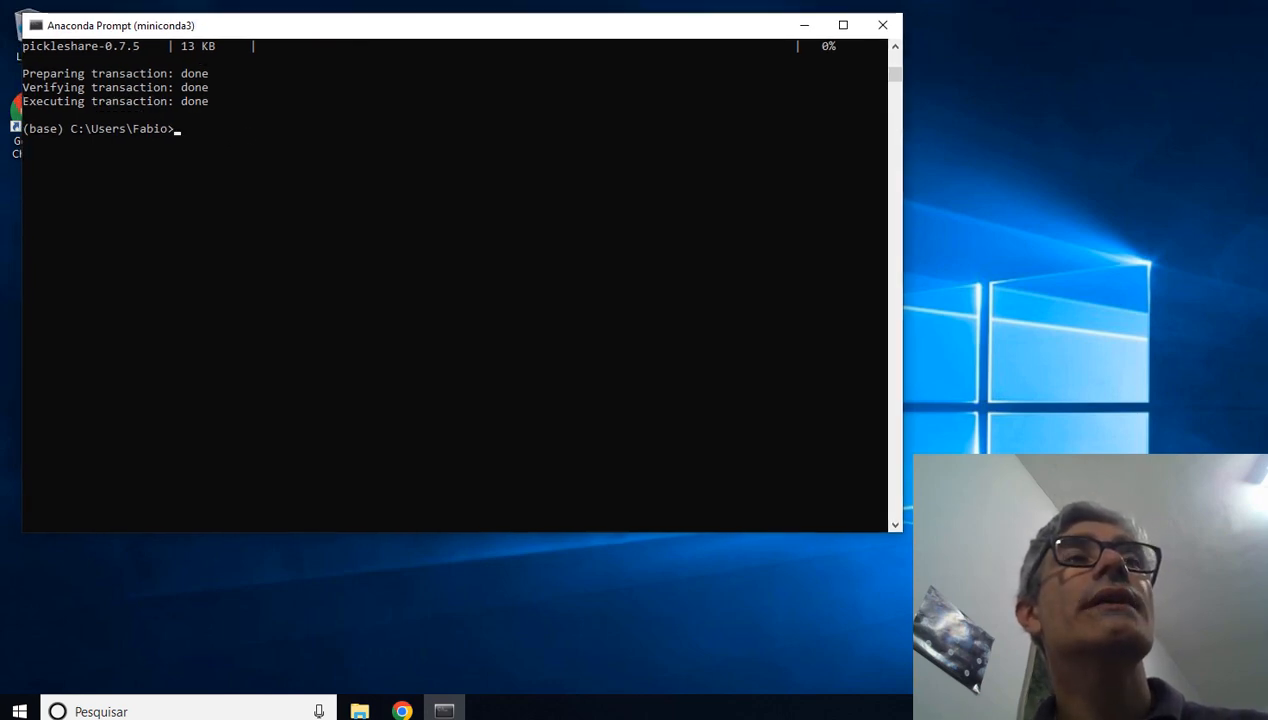
left_click(176, 135)
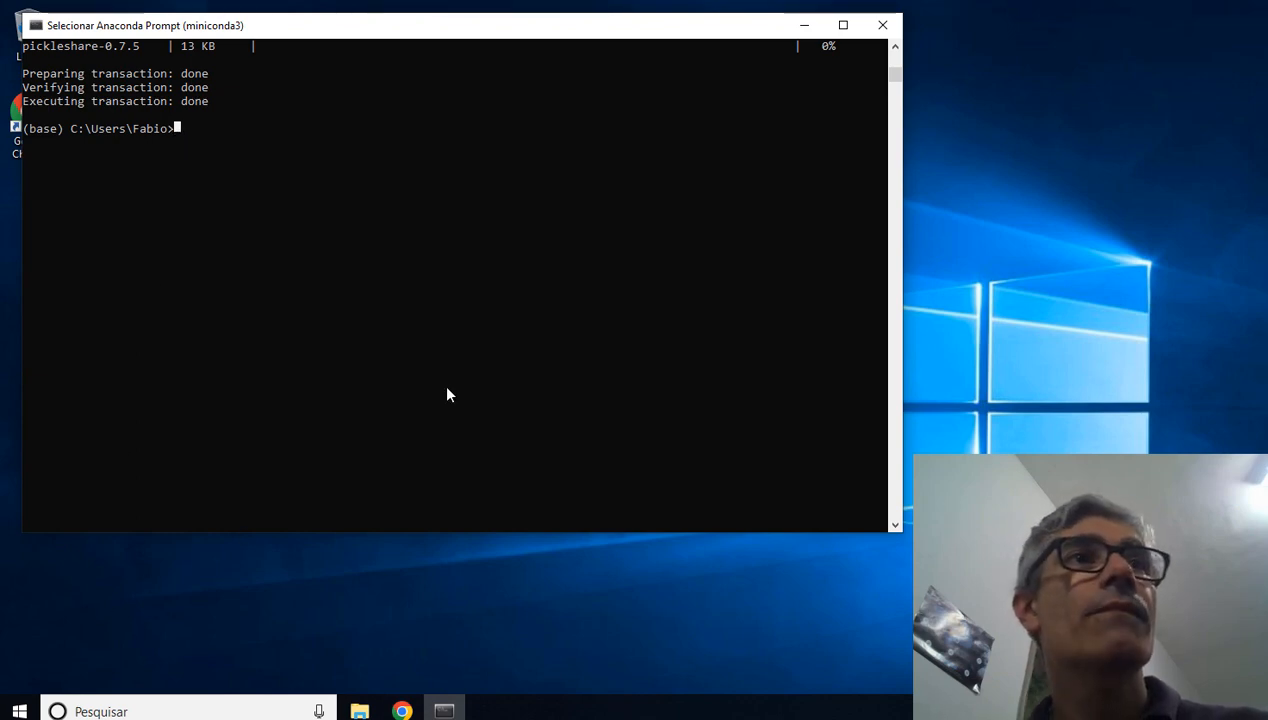
Step: Check the Anaconda3 (64-bit) program group for the Jupyter Notebook shortcut
left_click(19, 711)
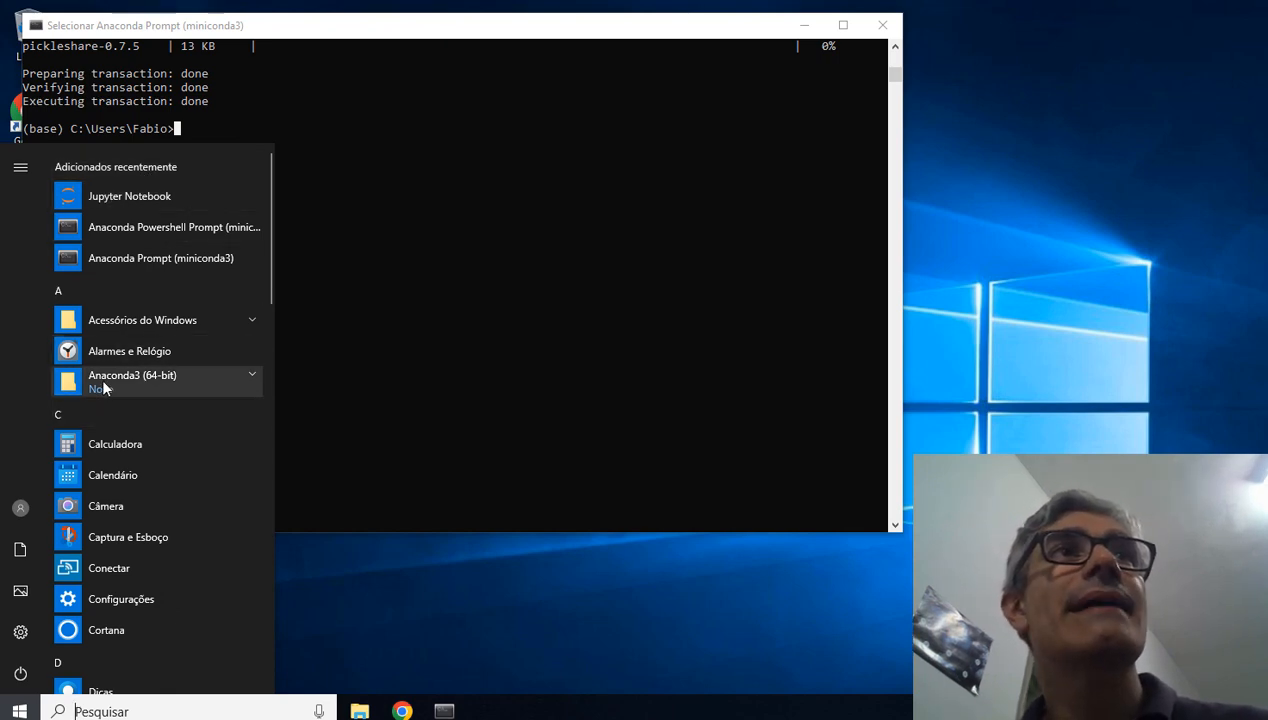
left_click(253, 376)
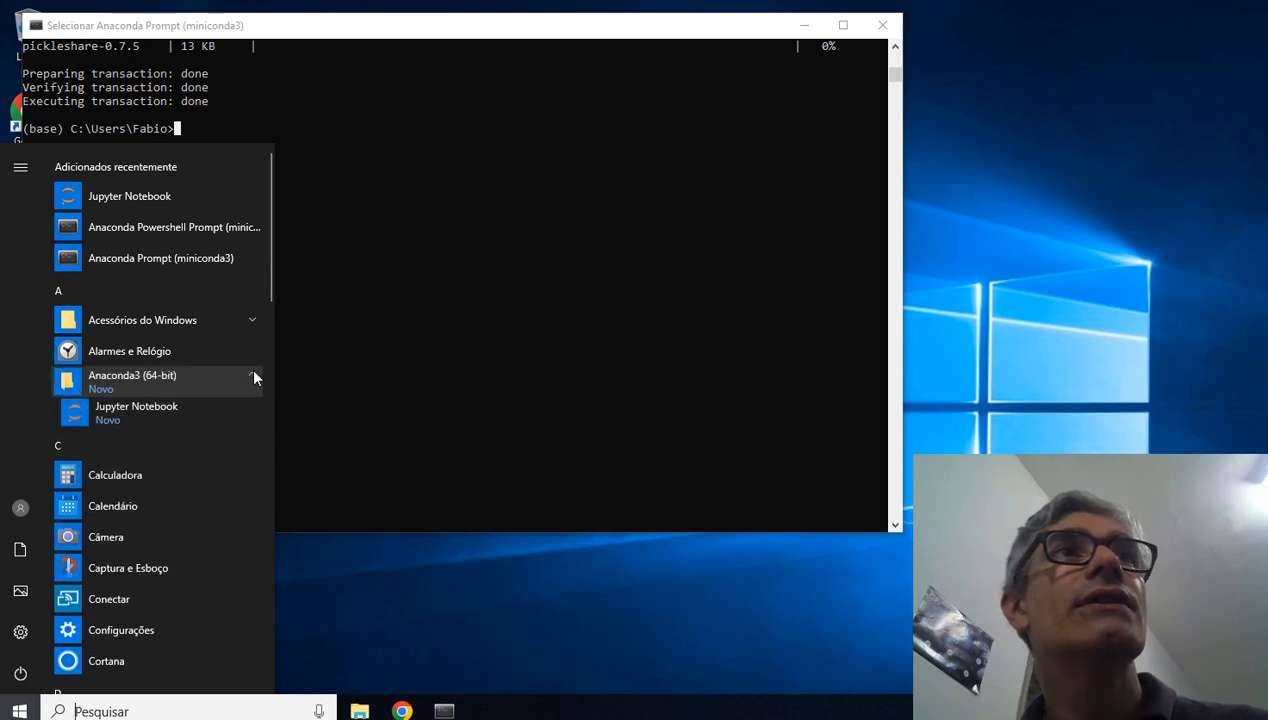
left_click(125, 412)
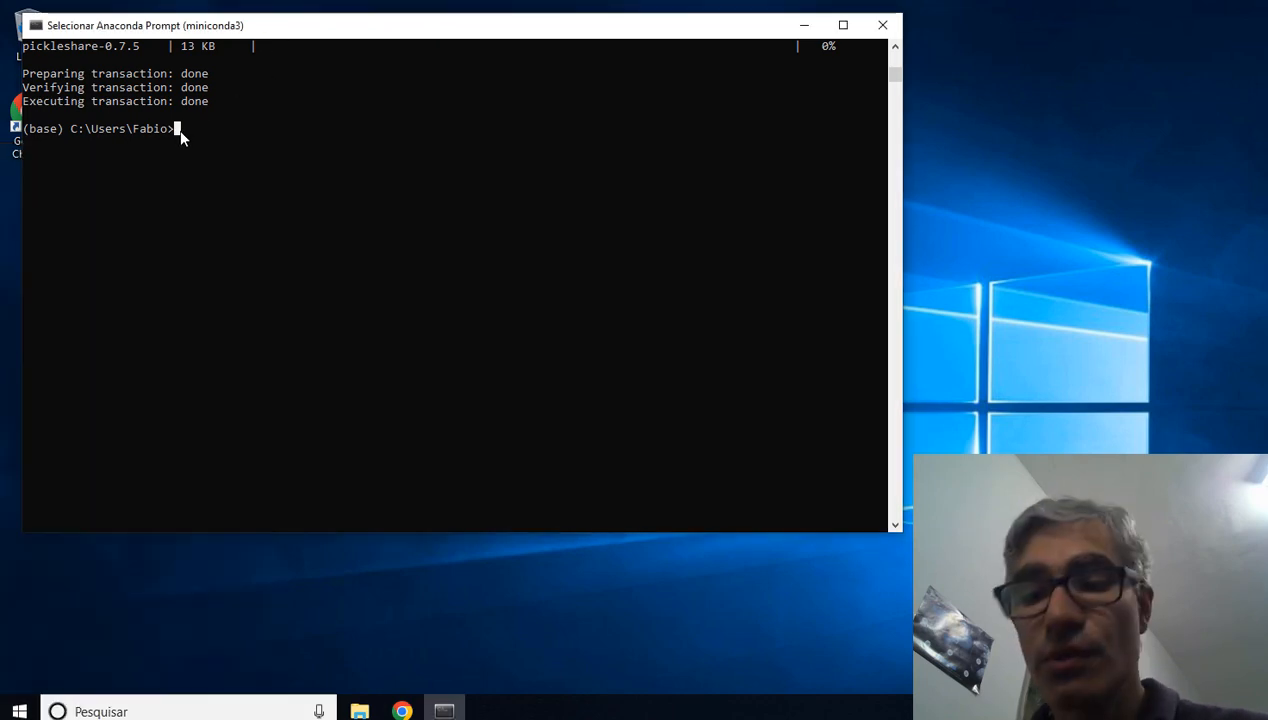
Step: Start the notebook server from Anaconda Prompt with the command jupyter notebook
type("jupy")
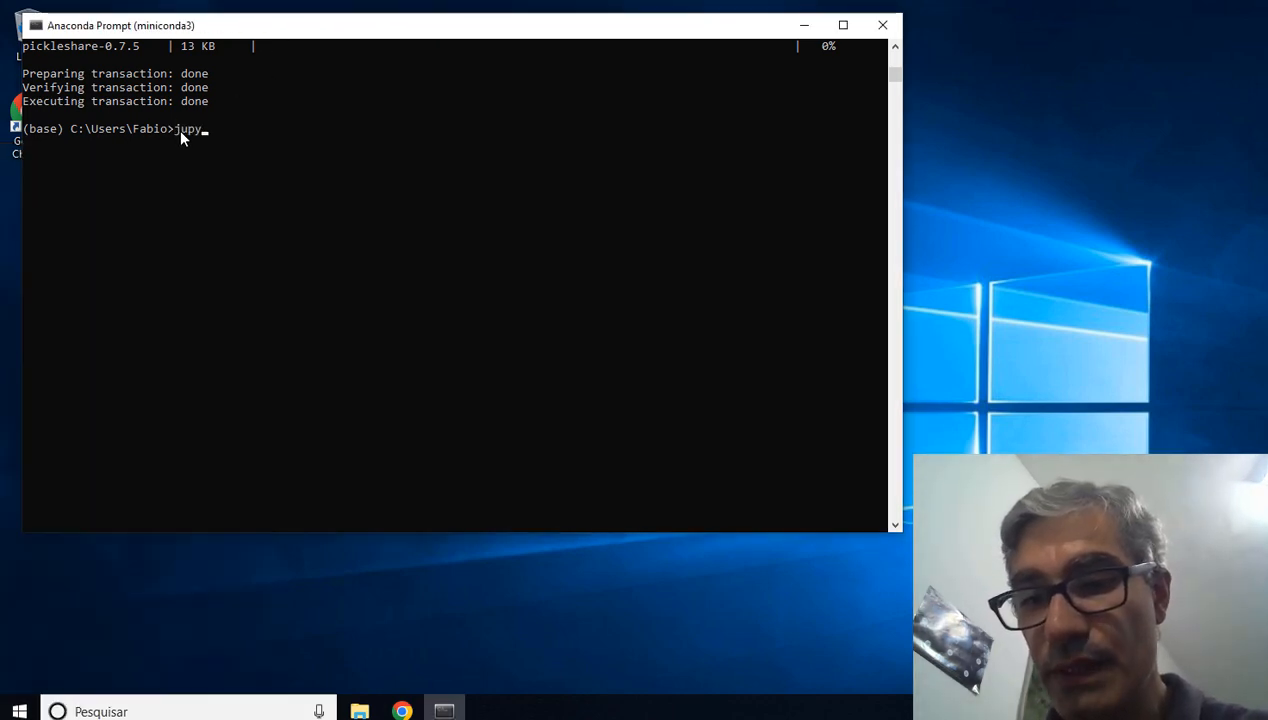
type("ter notebook")
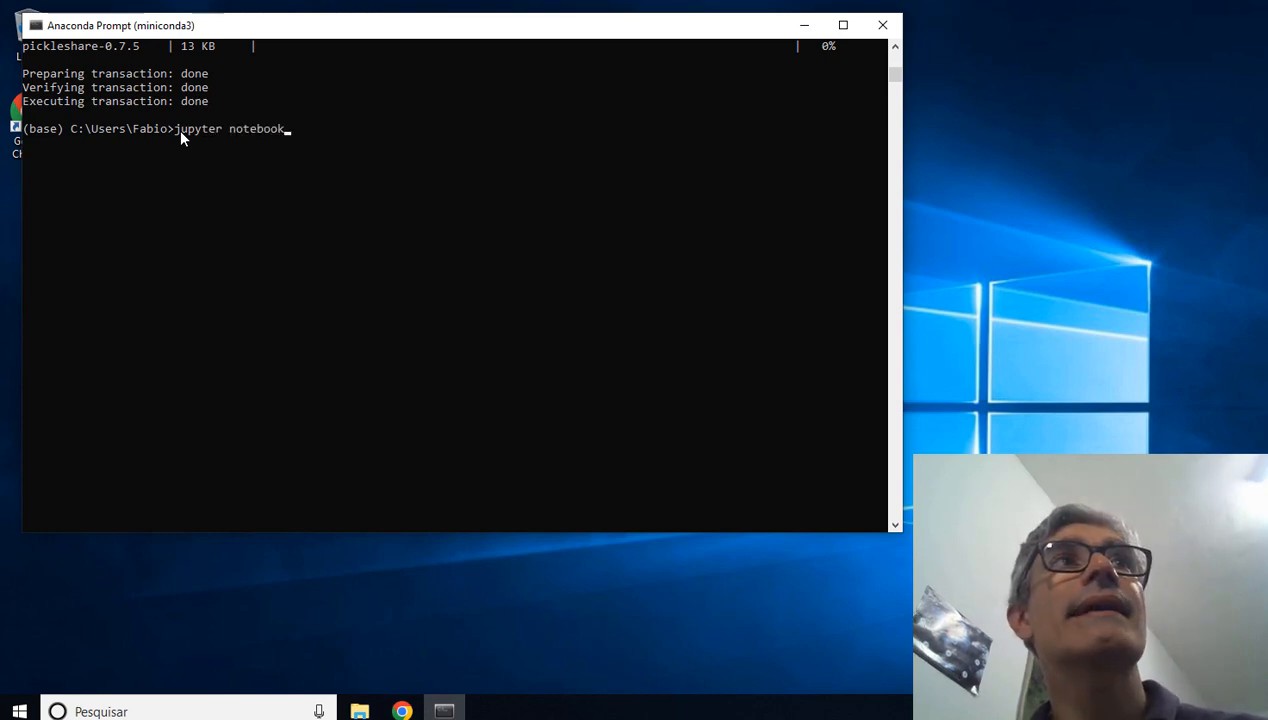
key("Return")
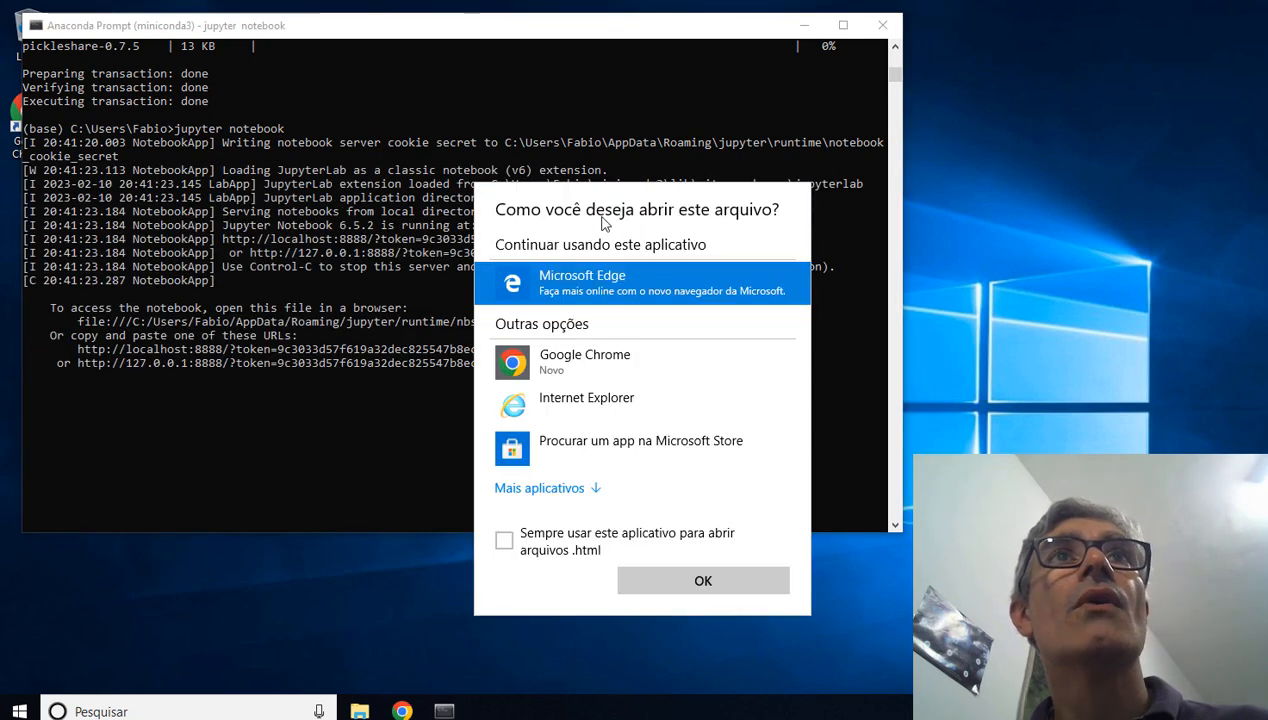
Step: Open the Jupyter start file in Google Chrome and make Chrome the permanent application for .html files
left_click(586, 366)
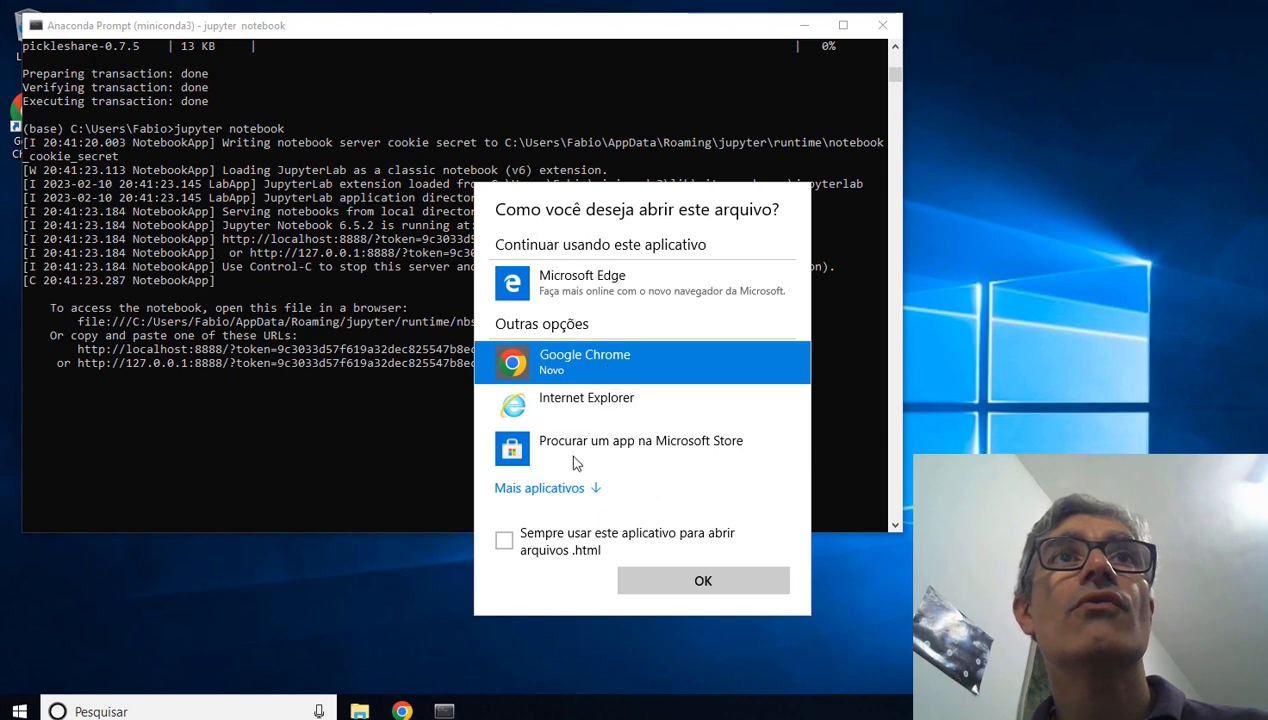
left_click(504, 543)
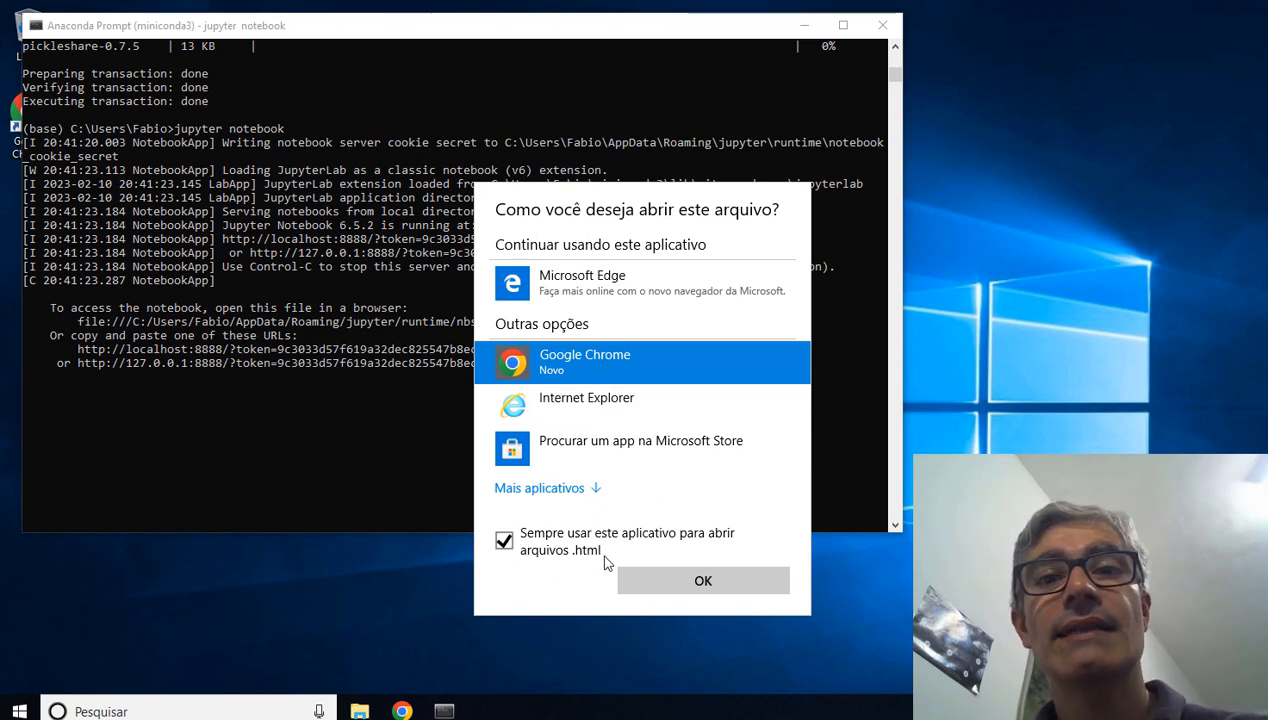
left_click(701, 581)
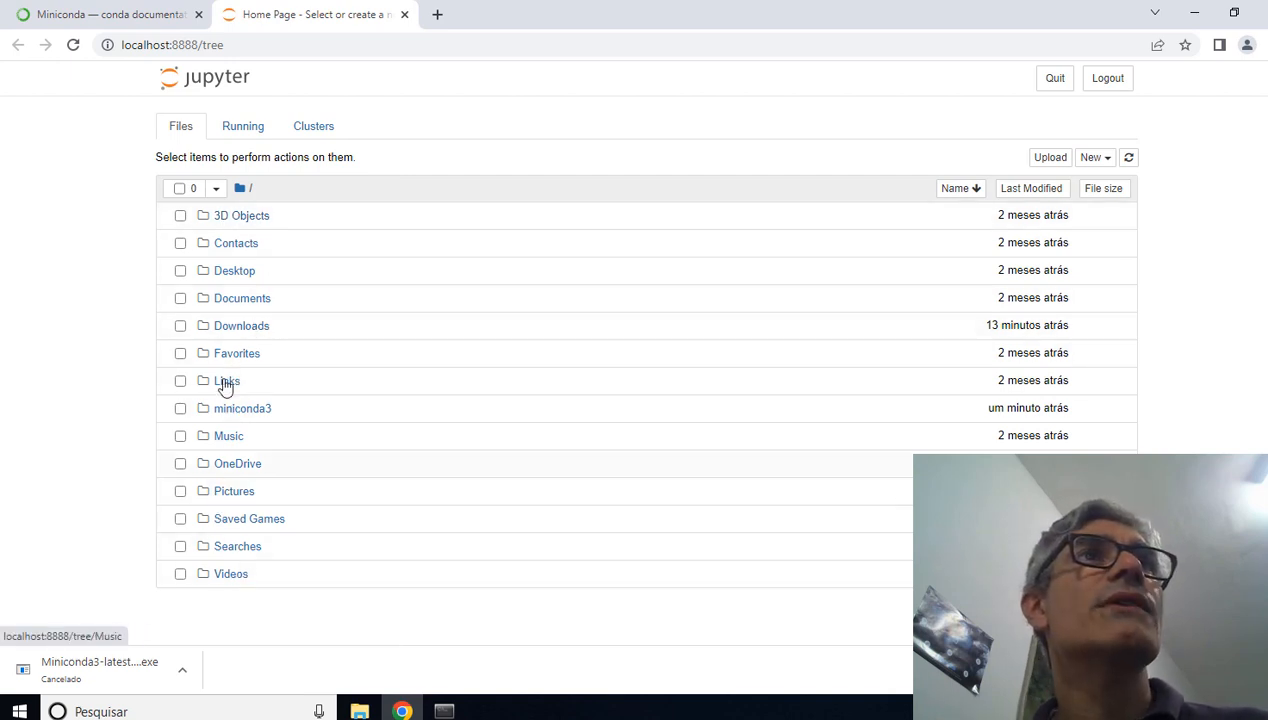
Step: Create a new Python 3 (ipykernel) notebook in the Documents folder
left_click(235, 305)
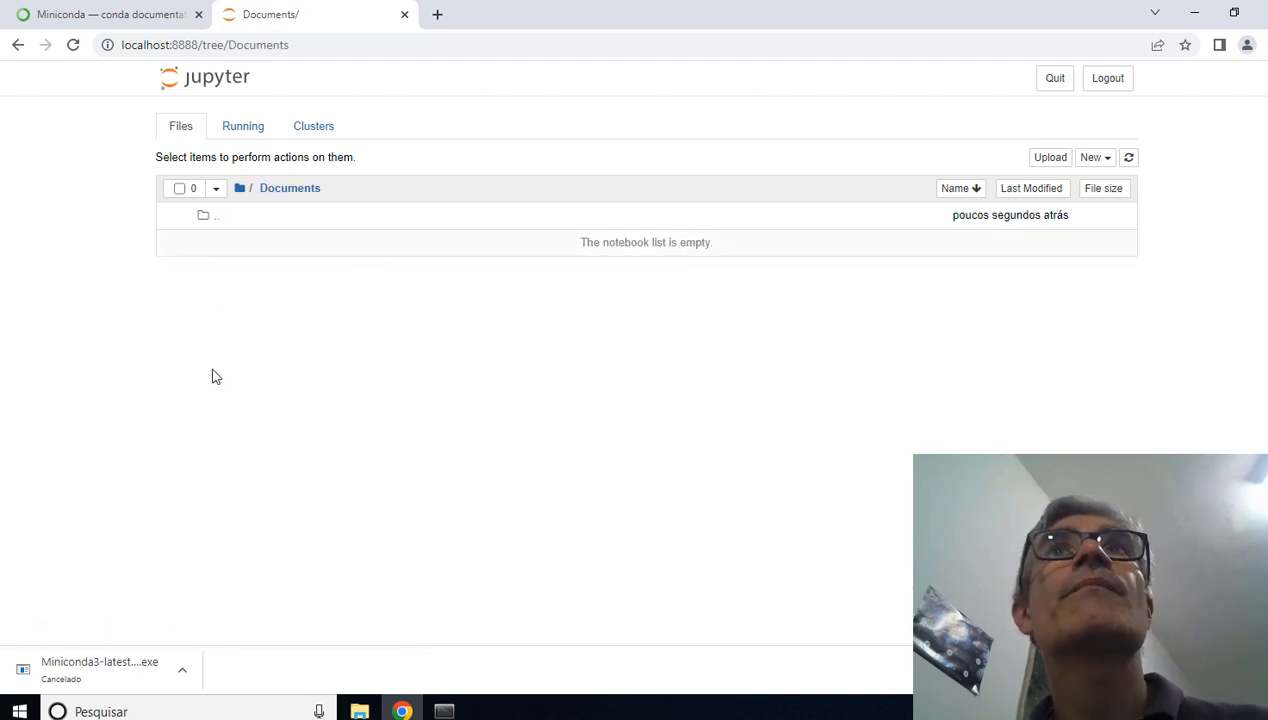
left_click(1104, 158)
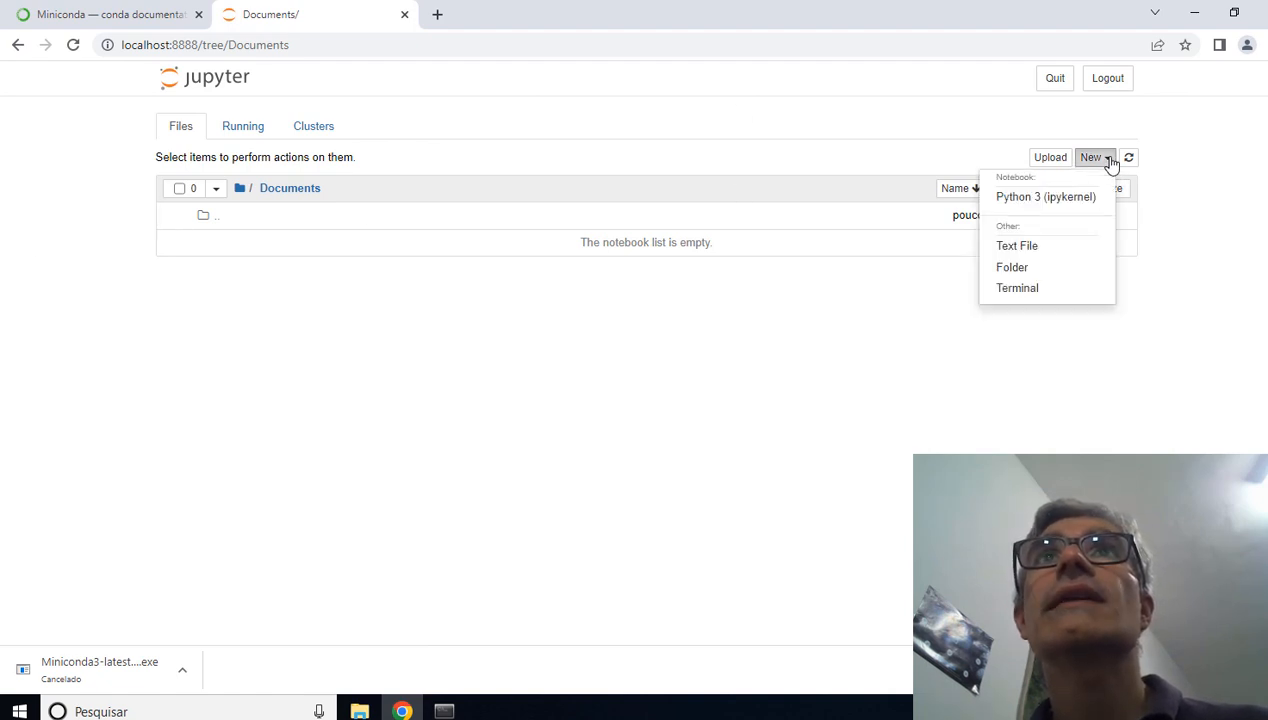
left_click(1022, 204)
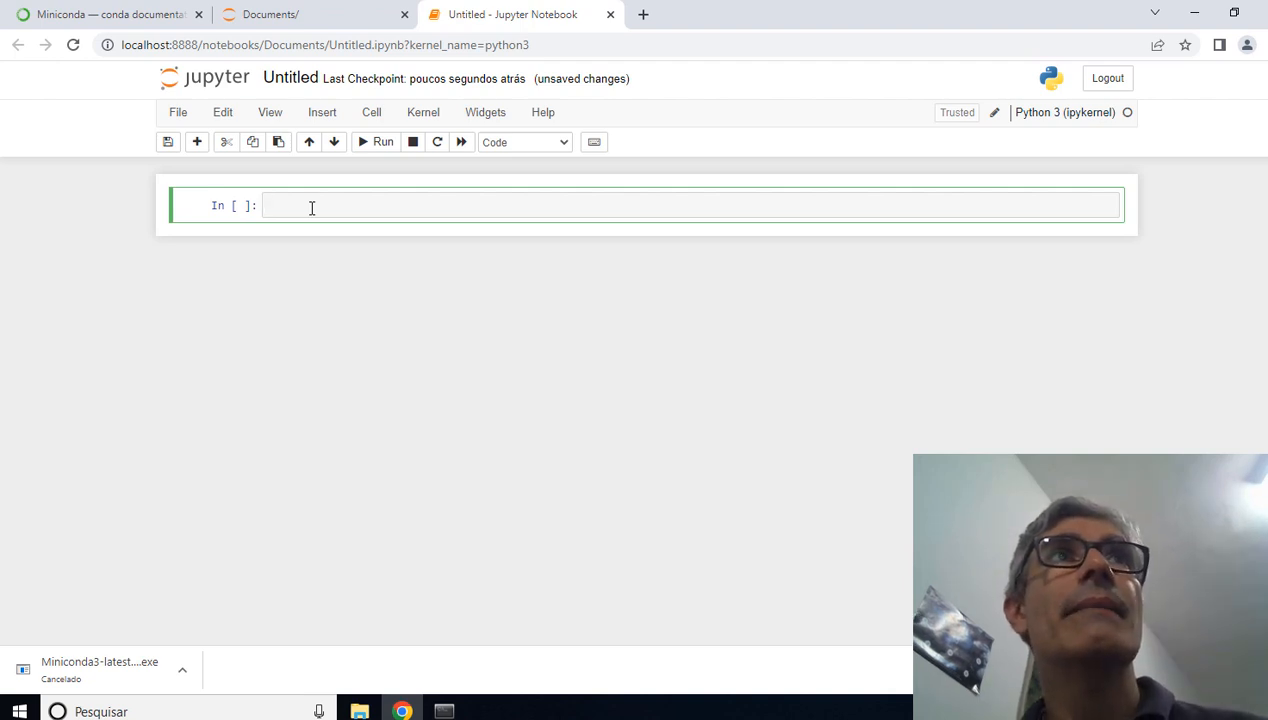
left_click(322, 114)
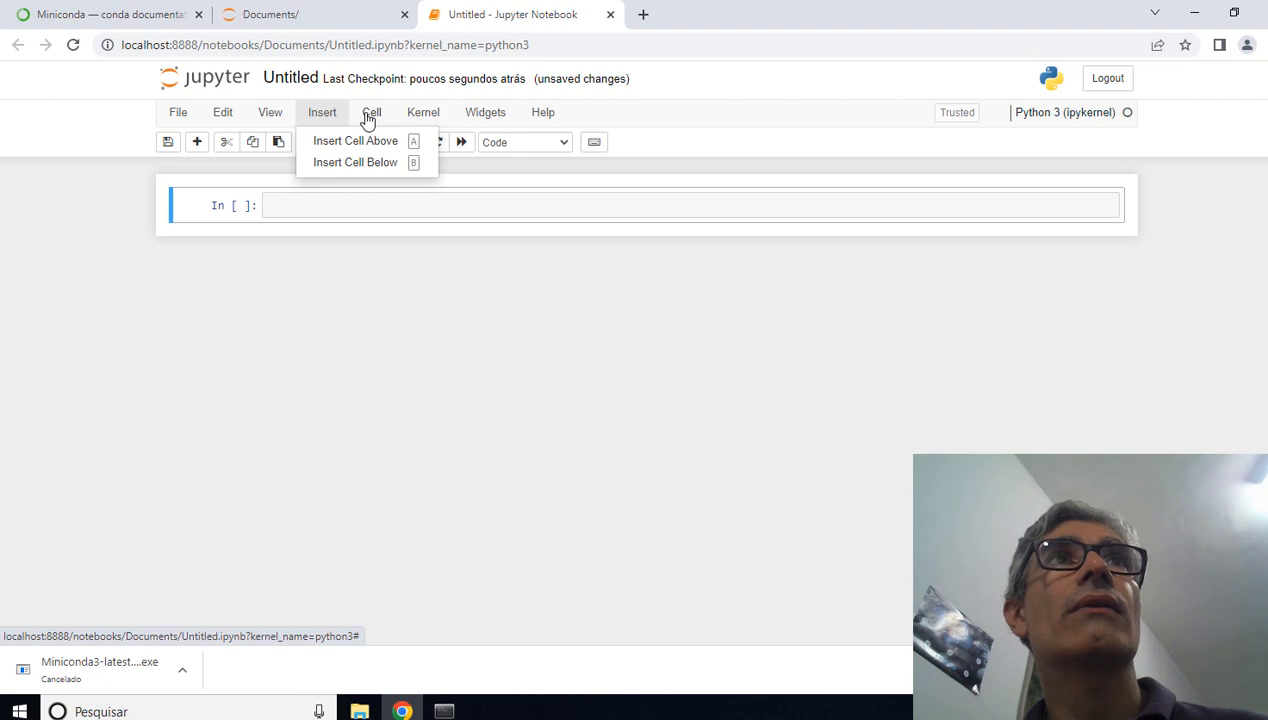
left_click(369, 116)
left_click(434, 119)
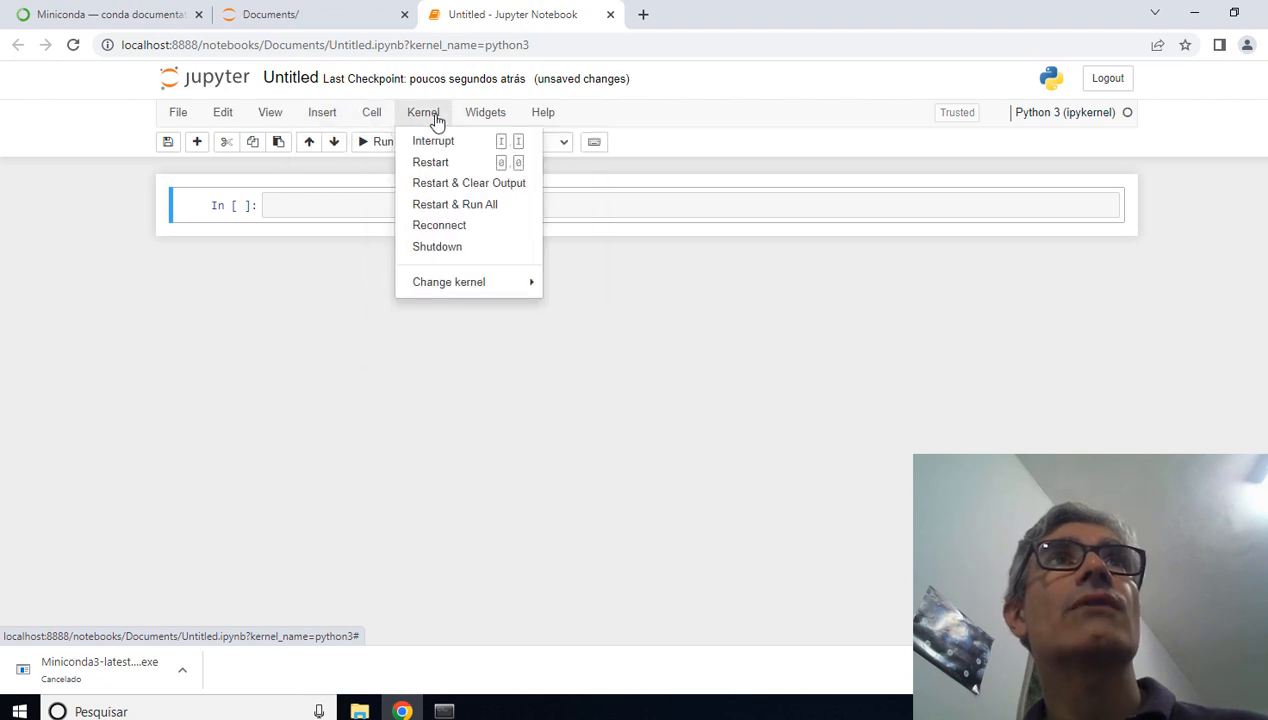
left_click(226, 116)
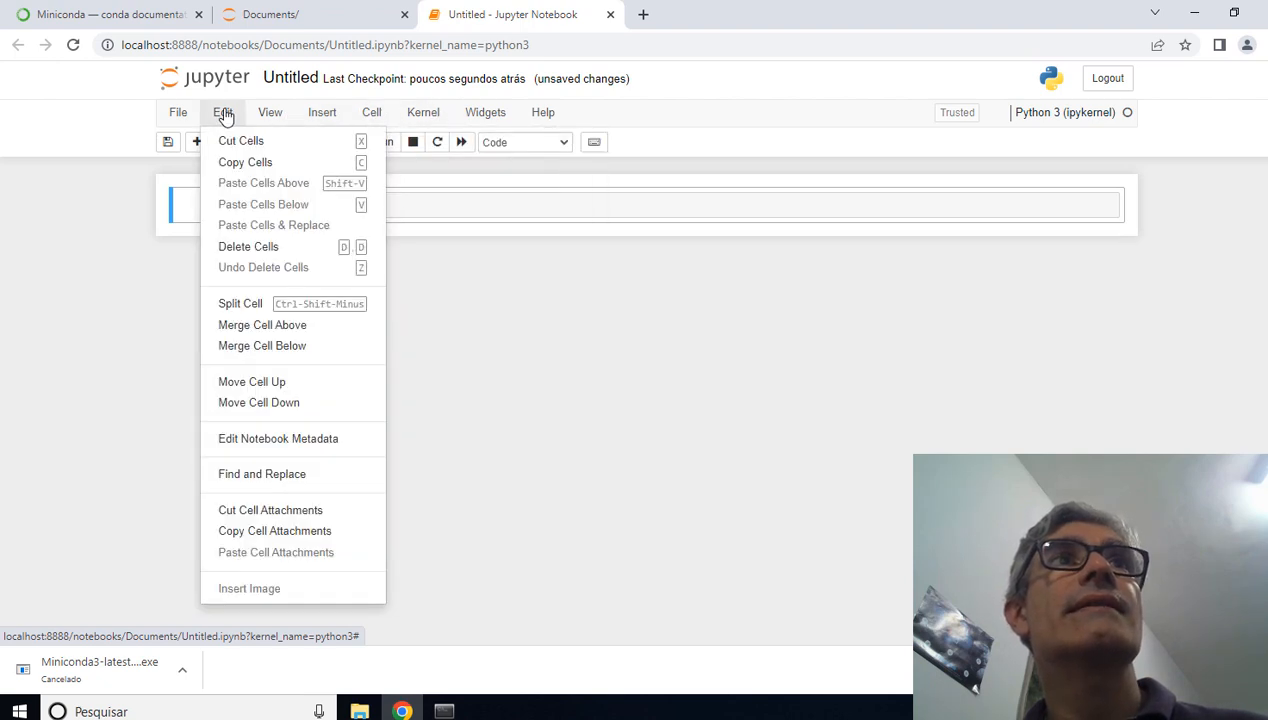
Step: Begin the first code cell with the comment "# Teste da instalação do Python"
left_click(478, 202)
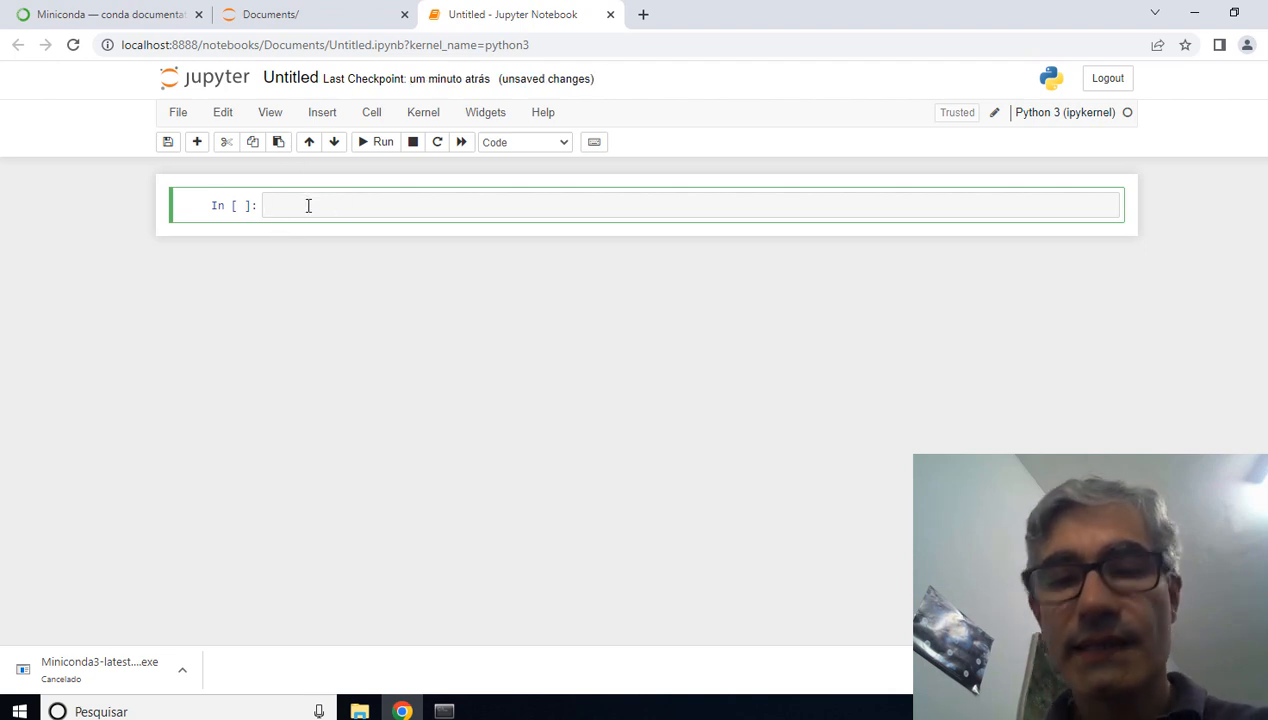
type("#")
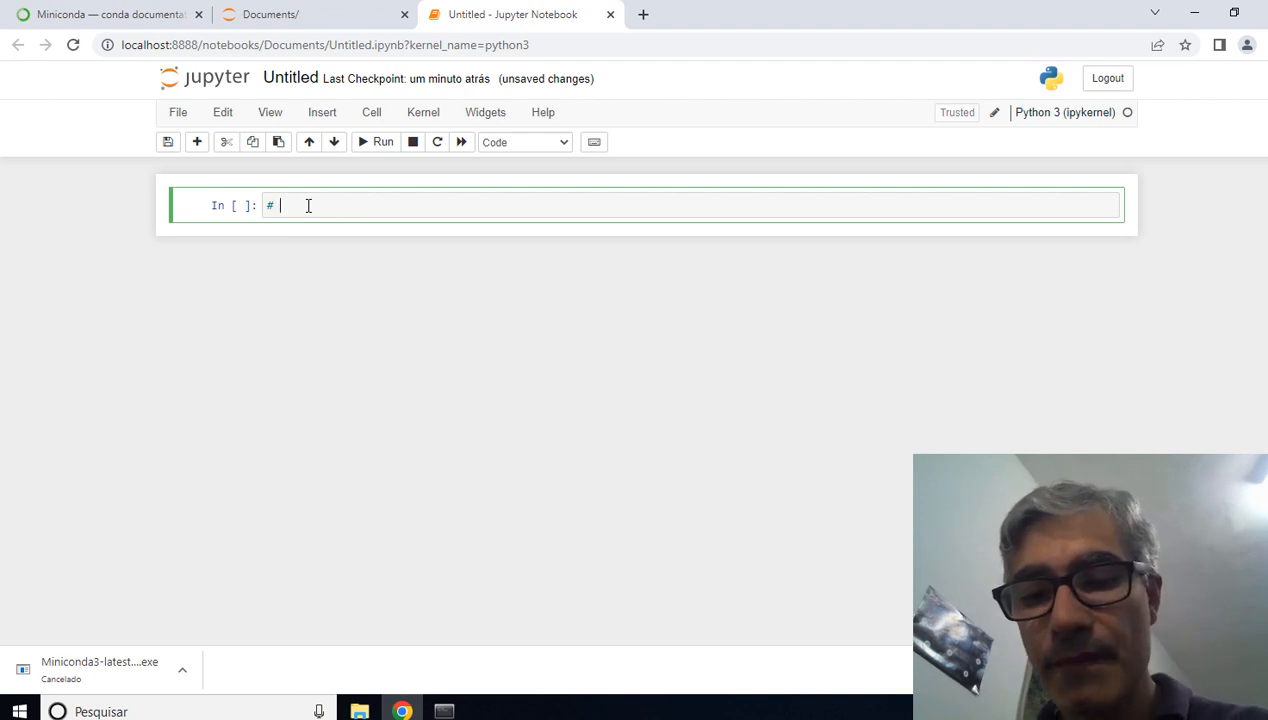
type(" Teste da ")
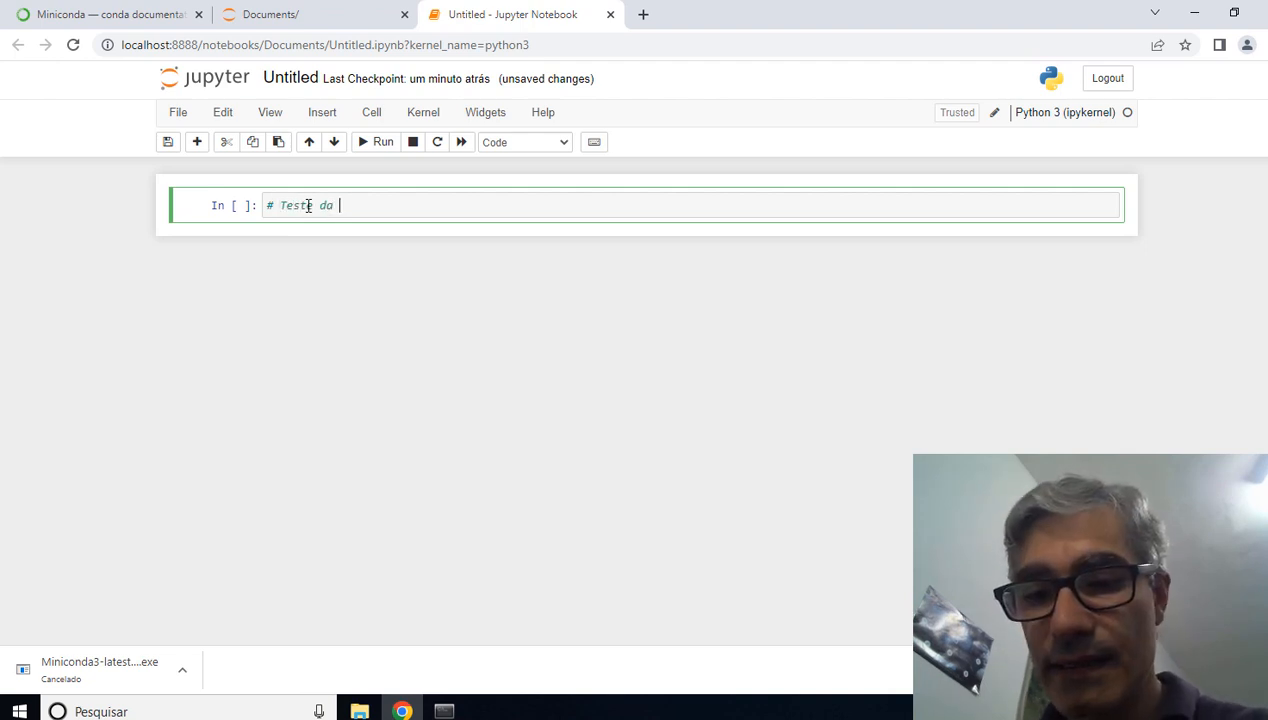
type("instalação d")
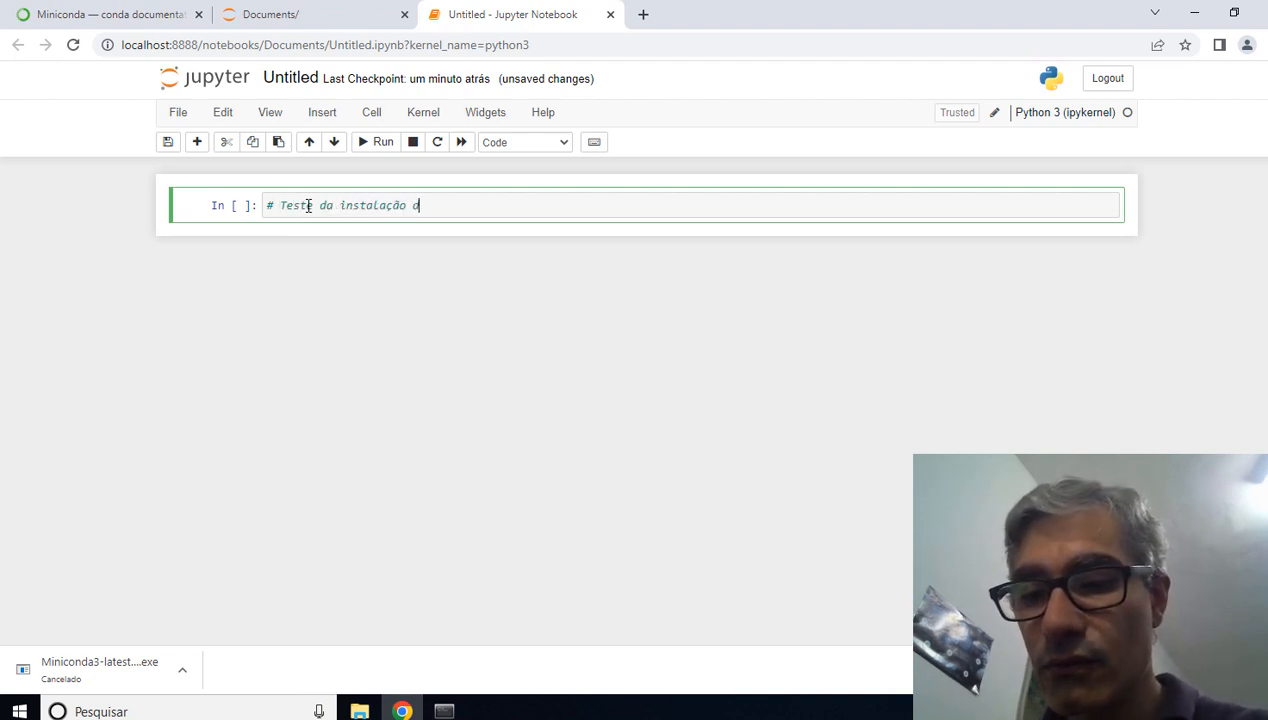
type("o Python")
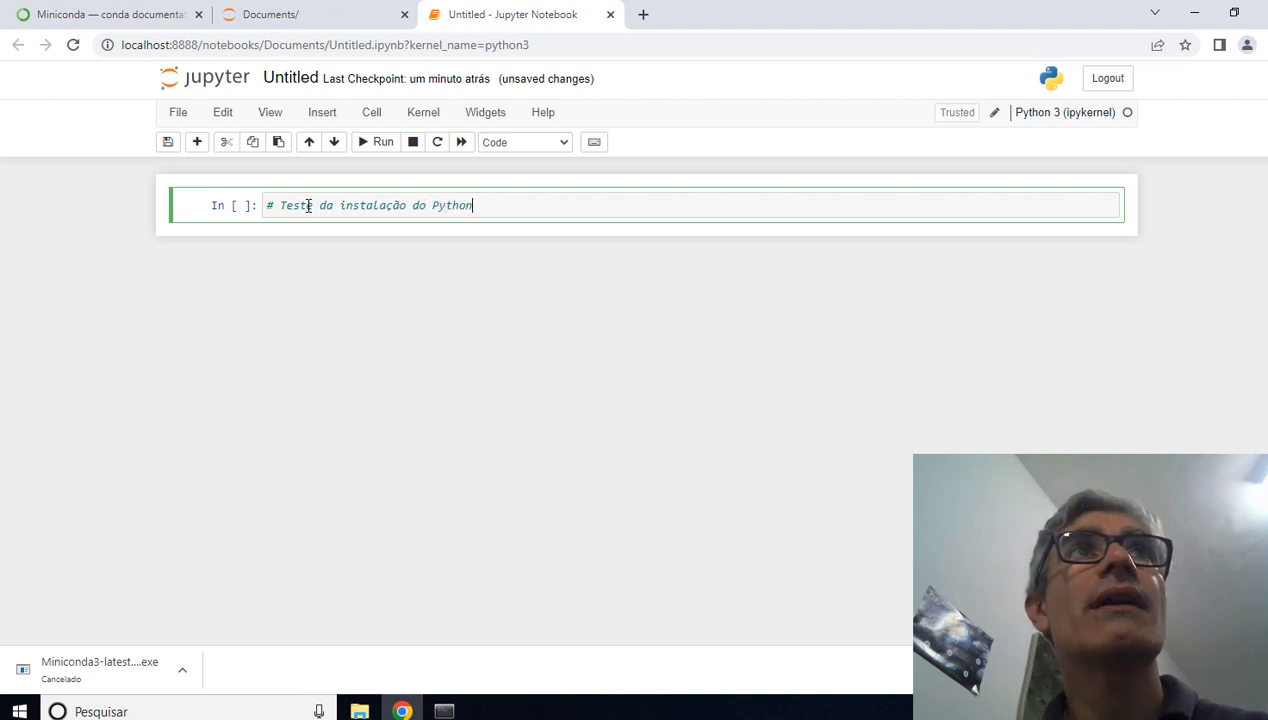
key("Return")
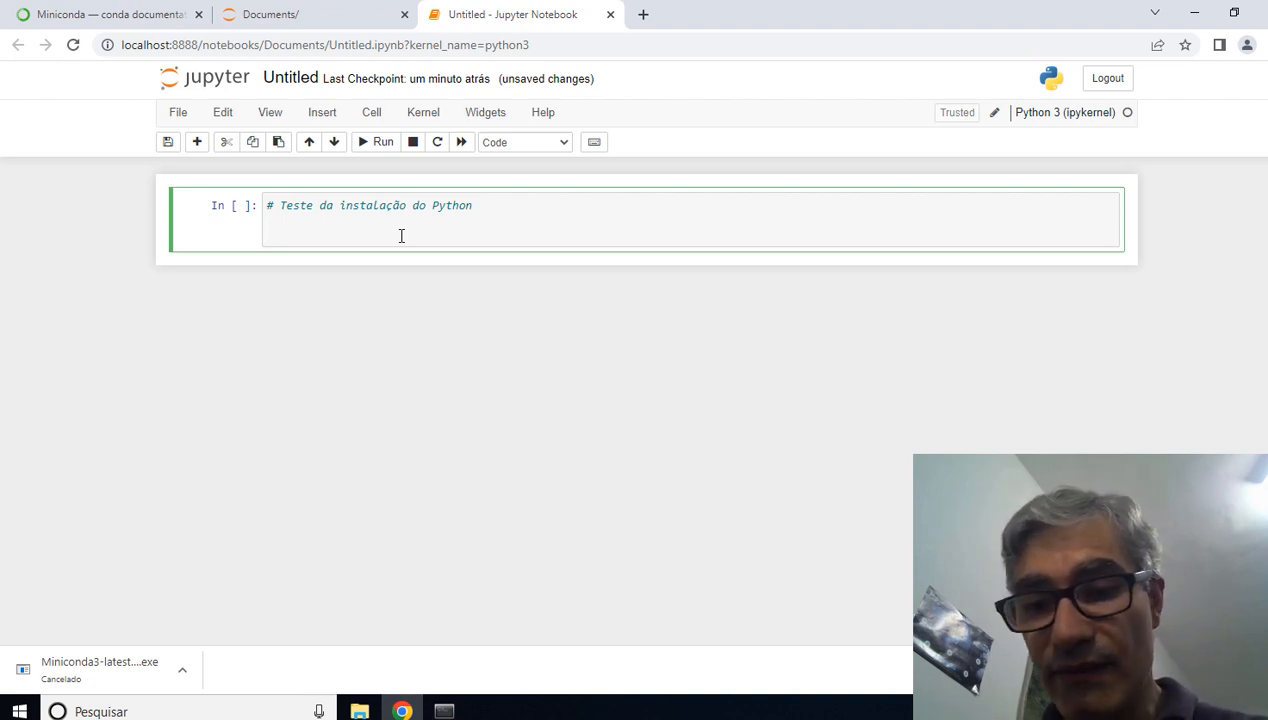
Step: Below the comment, assign a = 10 and add the loop header while a > 0:
type("a = 10")
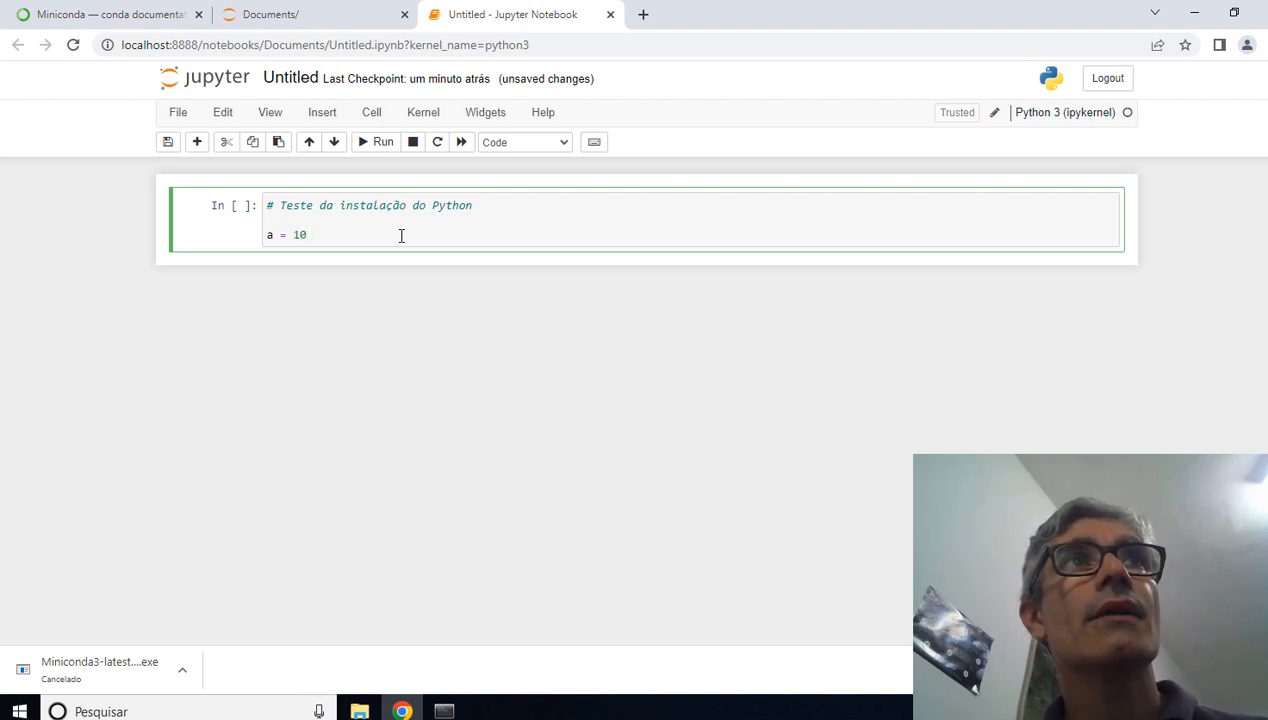
key("Return")
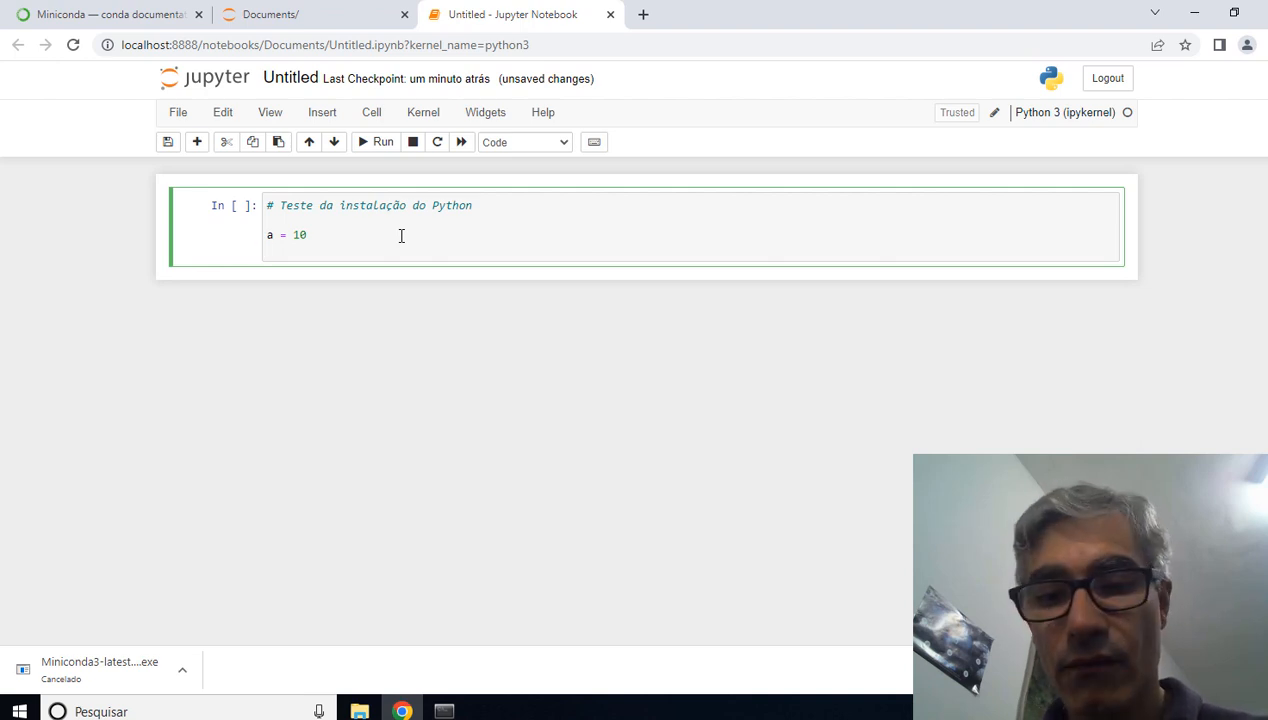
type("while")
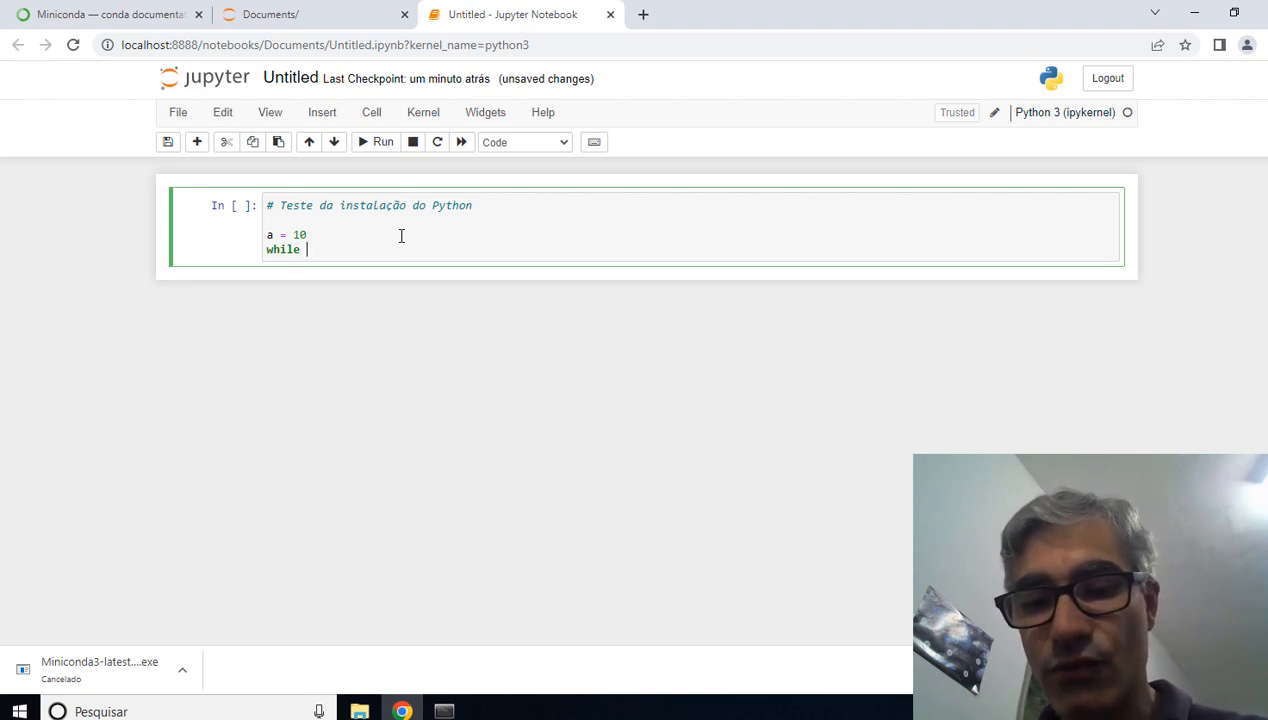
type(" a>")
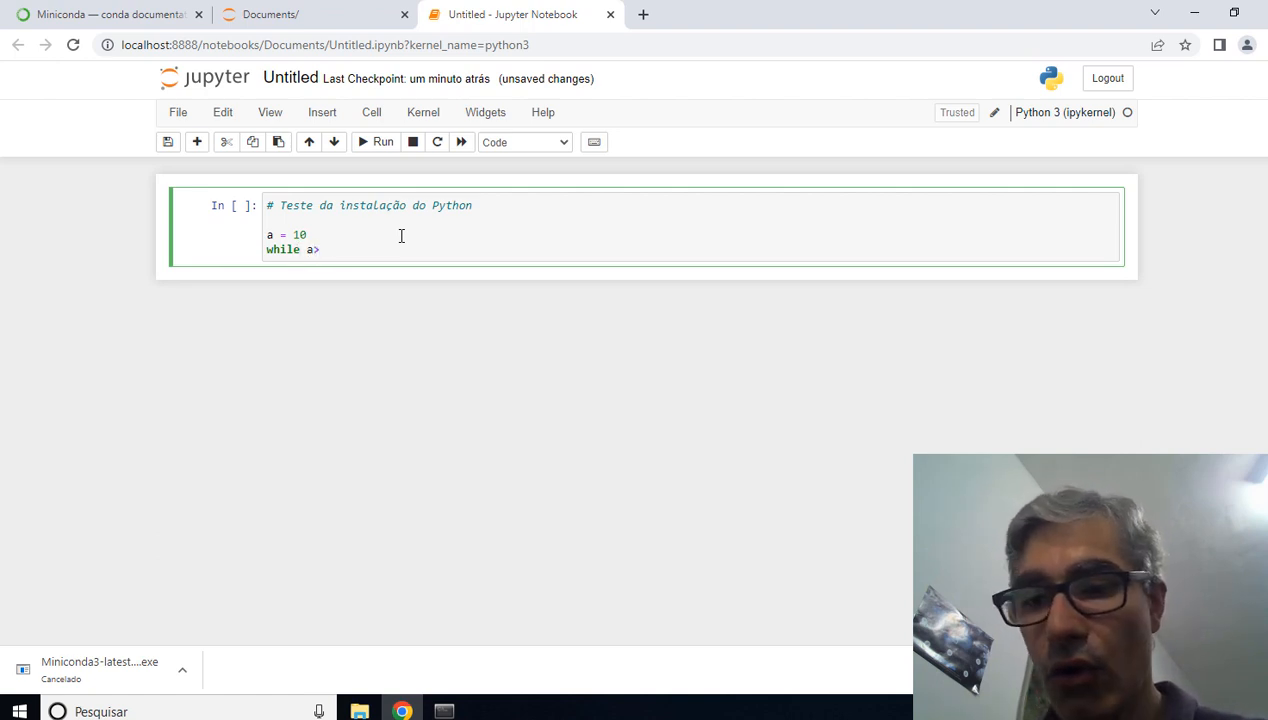
type("0")
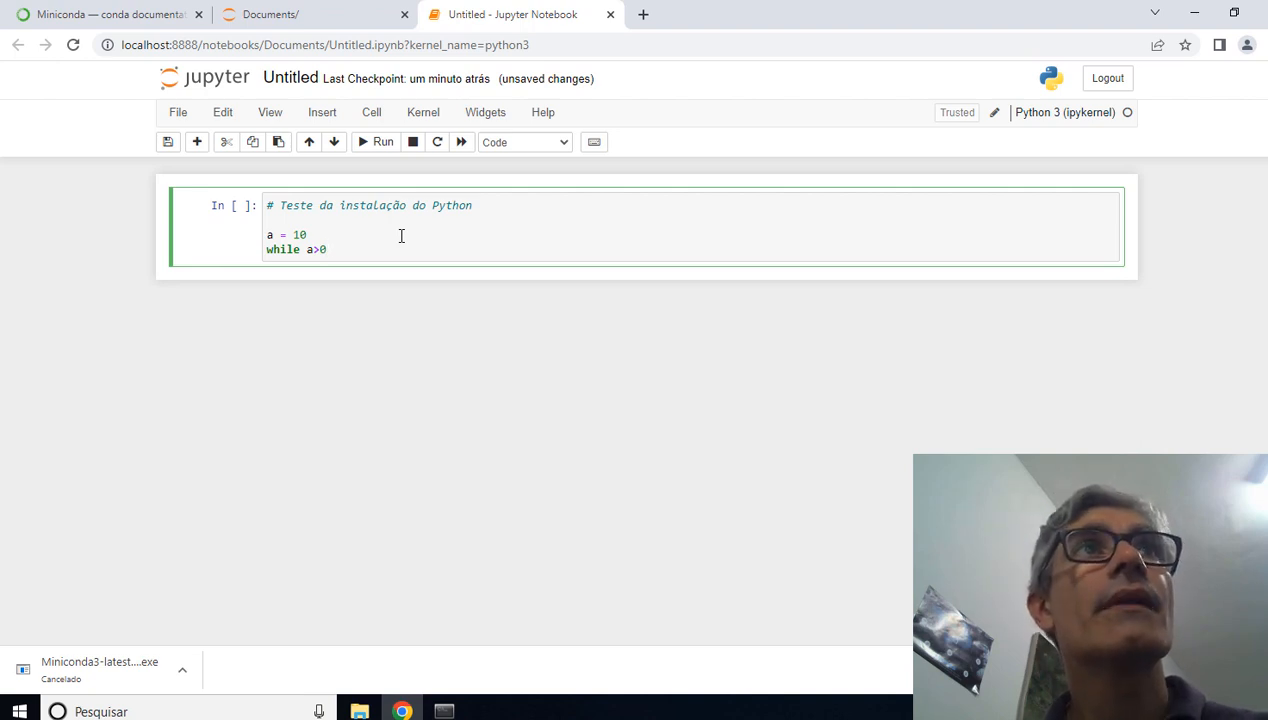
key("Left")
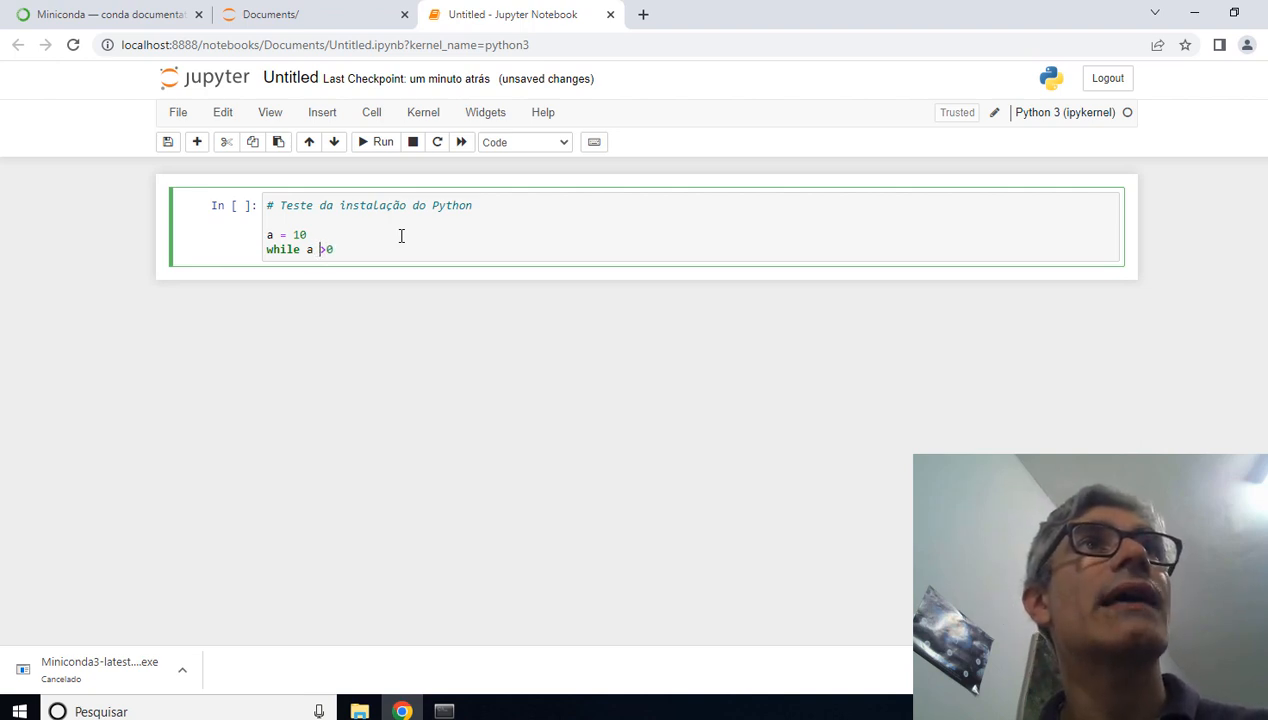
key("Right")
key("Right")
type(":")
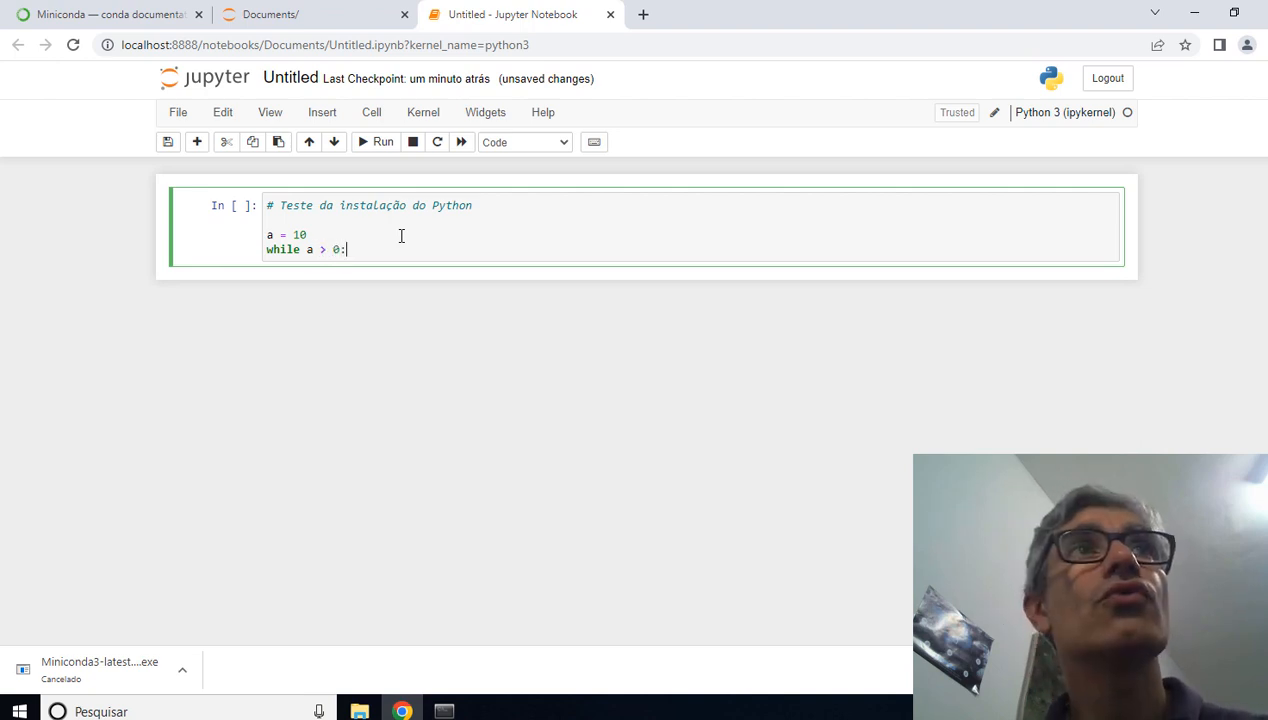
key("Return")
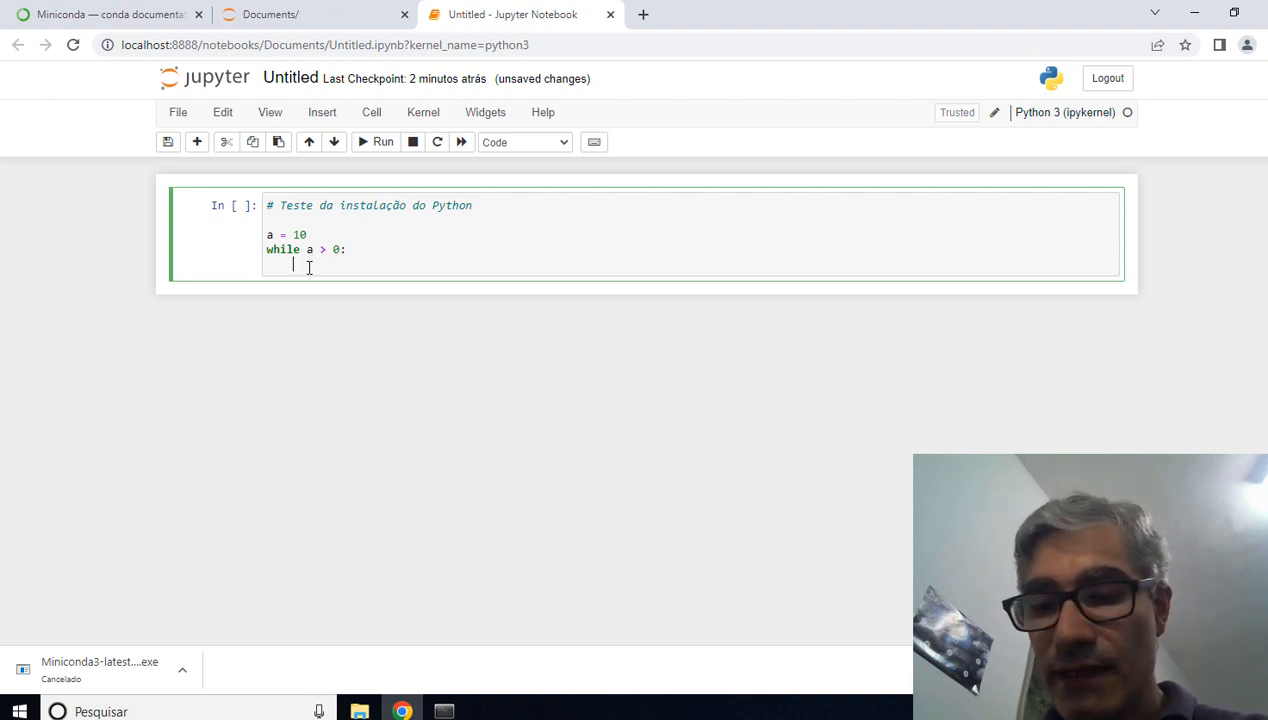
Step: Write the loop body with the indented lines print(a) and a = a - 1
type("print")
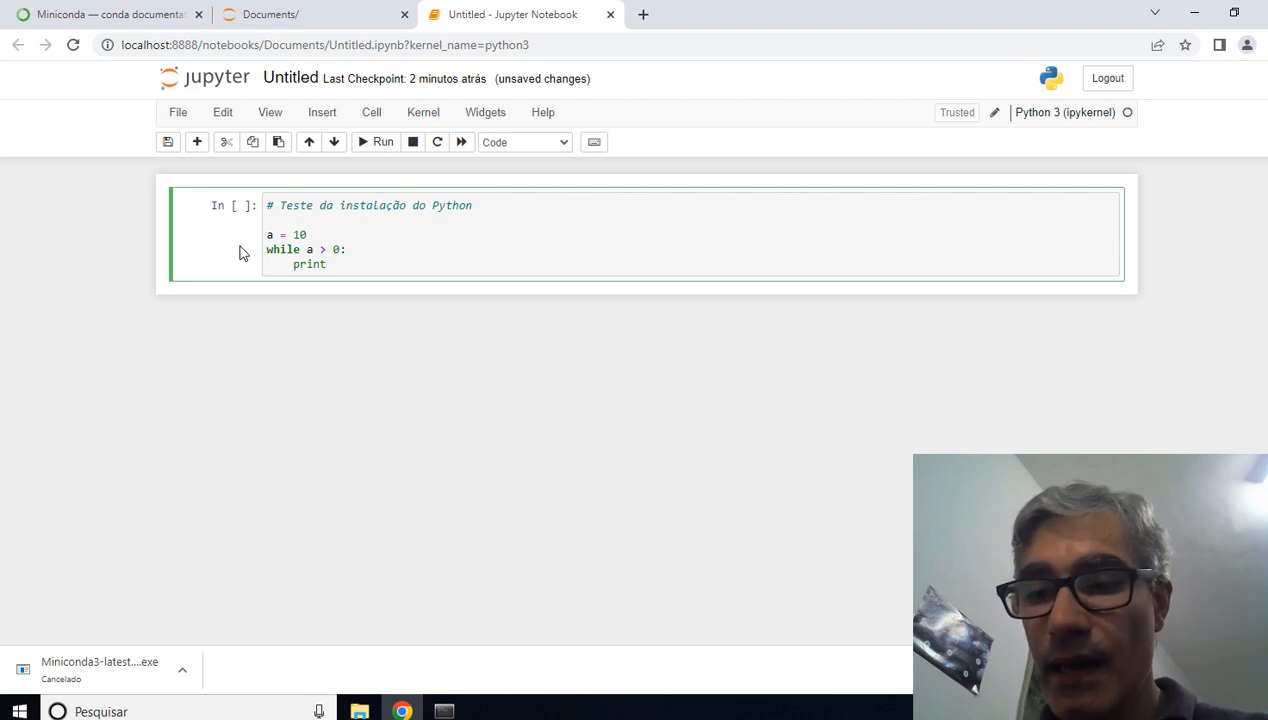
type("(a")
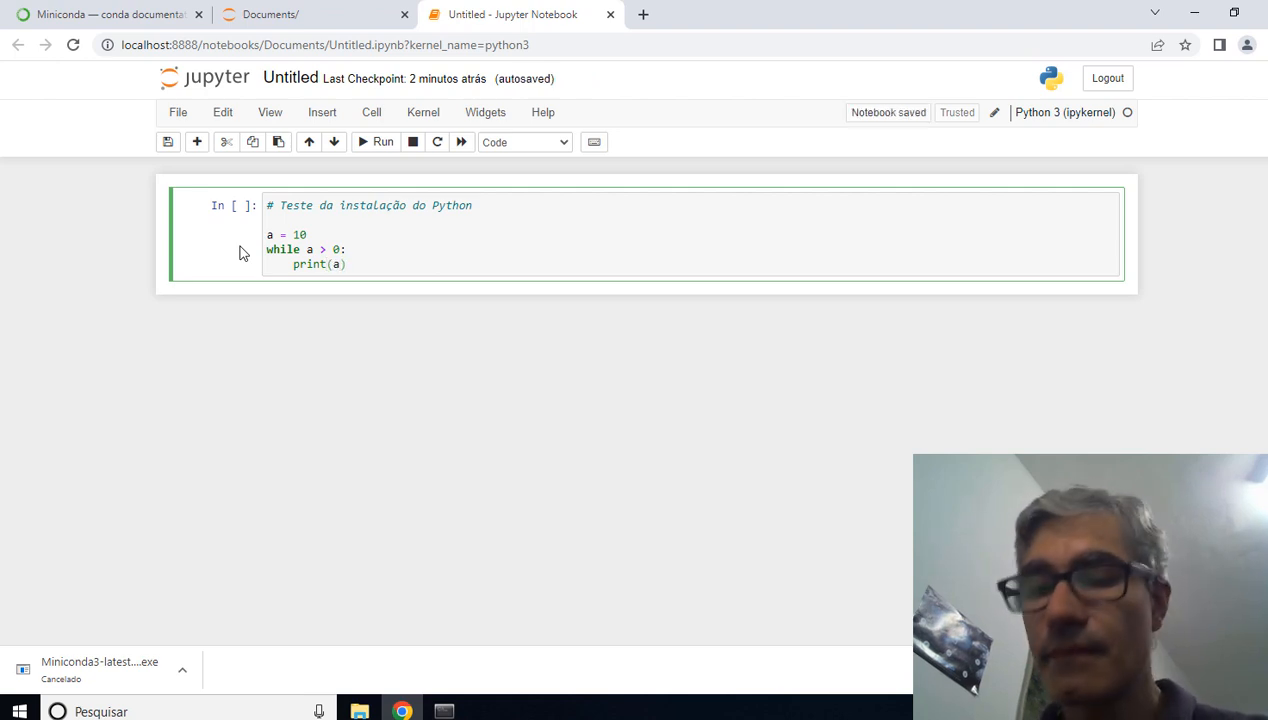
type(")")
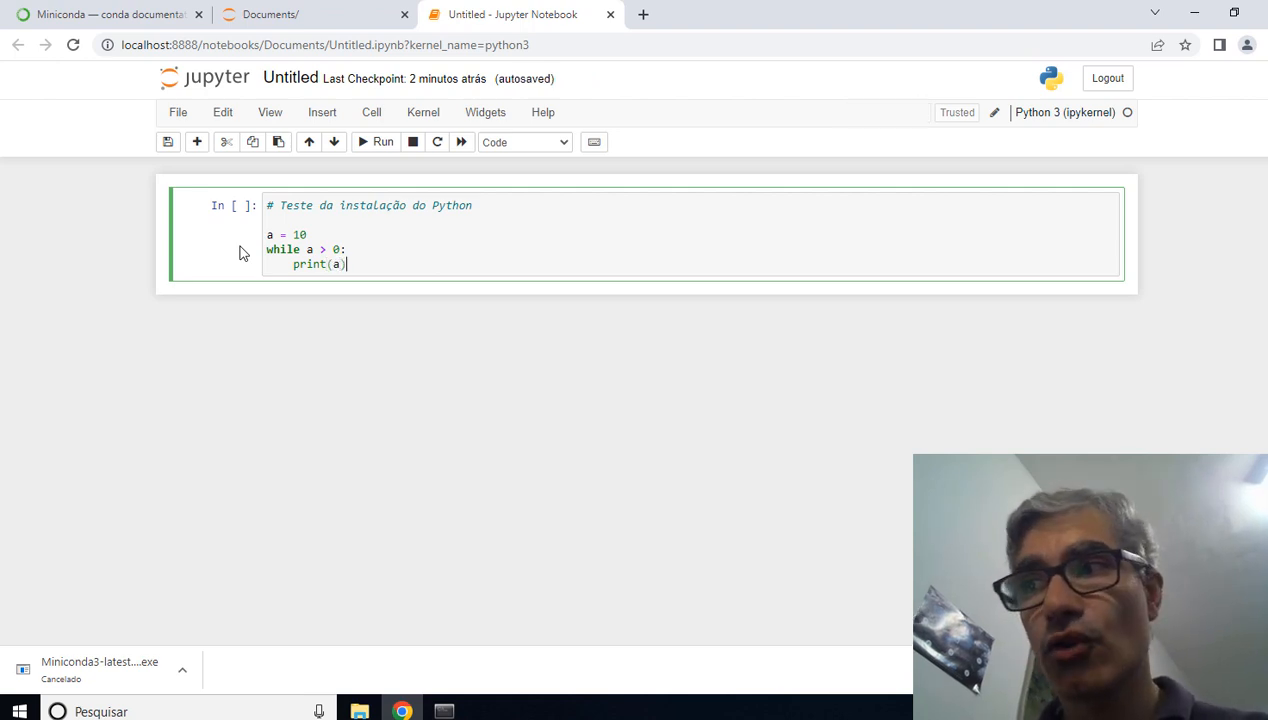
key("Return")
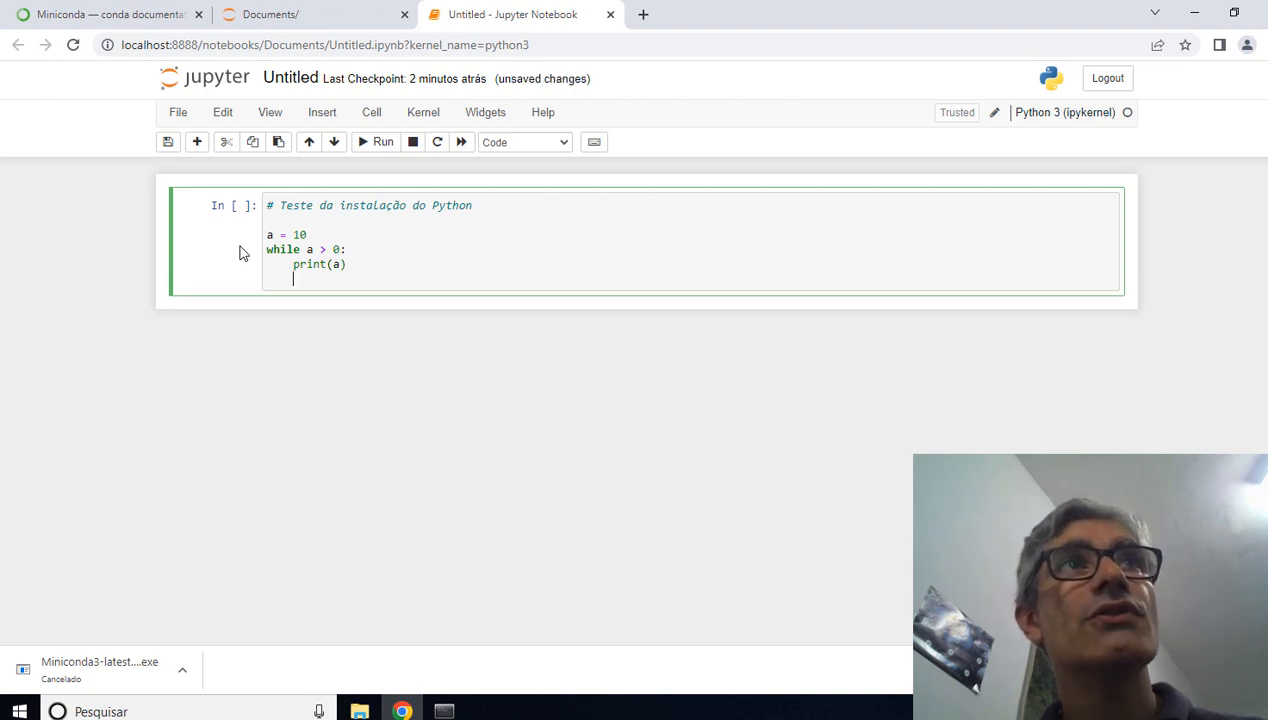
key("Return")
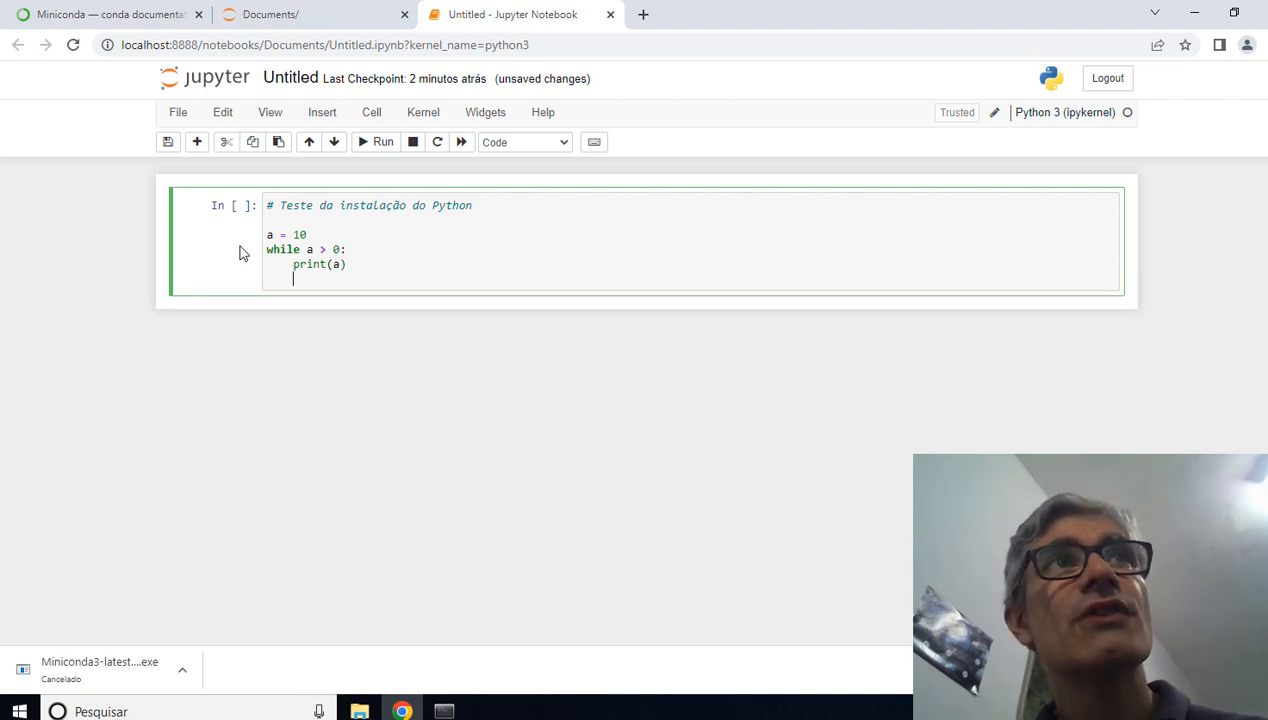
type("a = ")
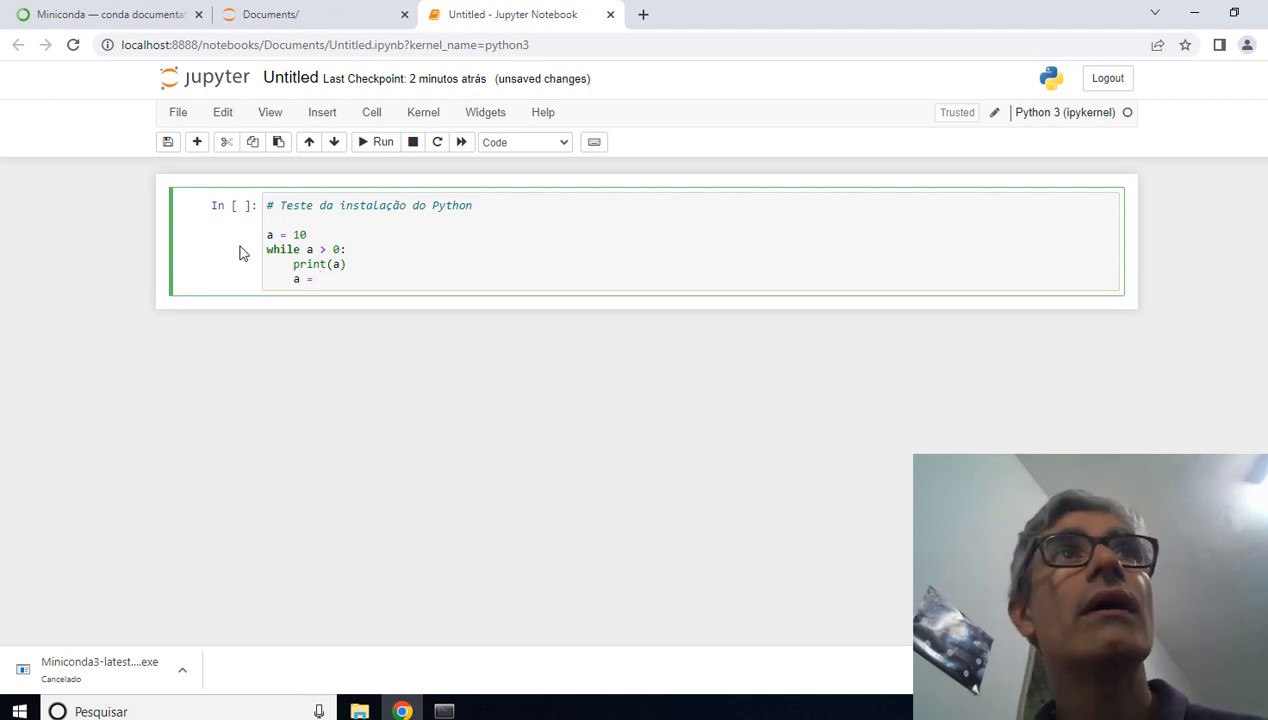
type("a -")
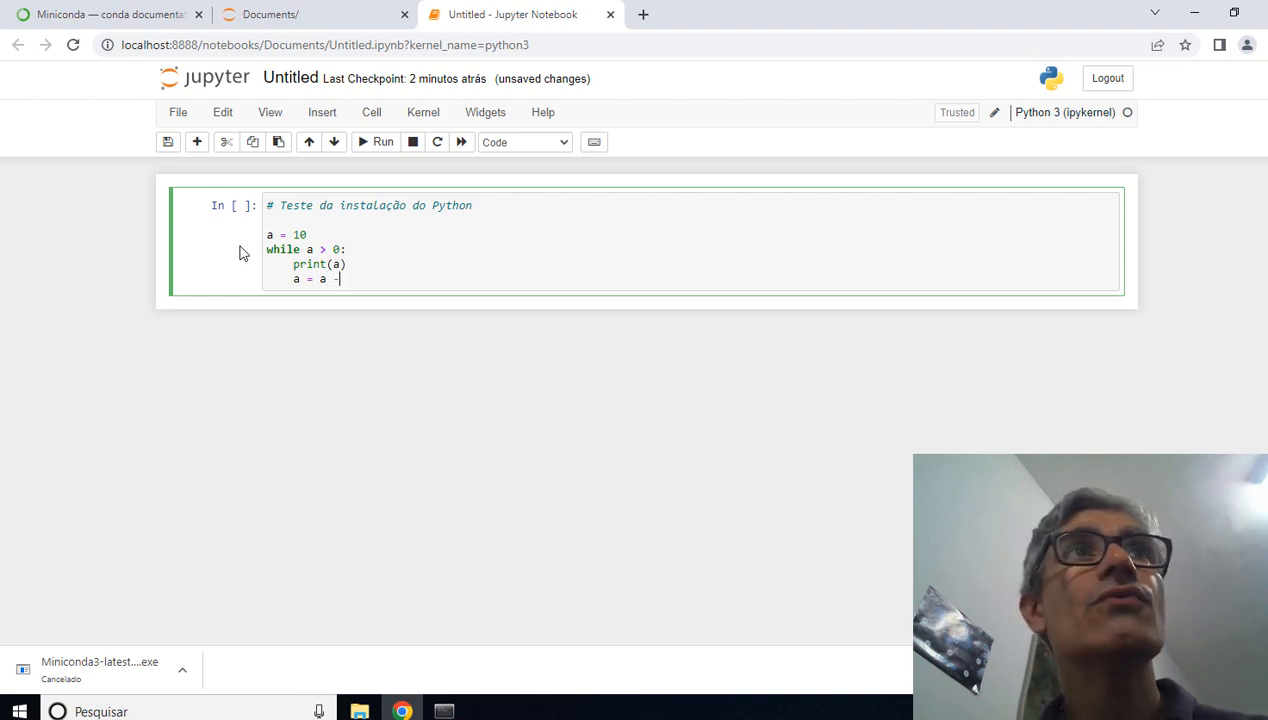
type(" 1")
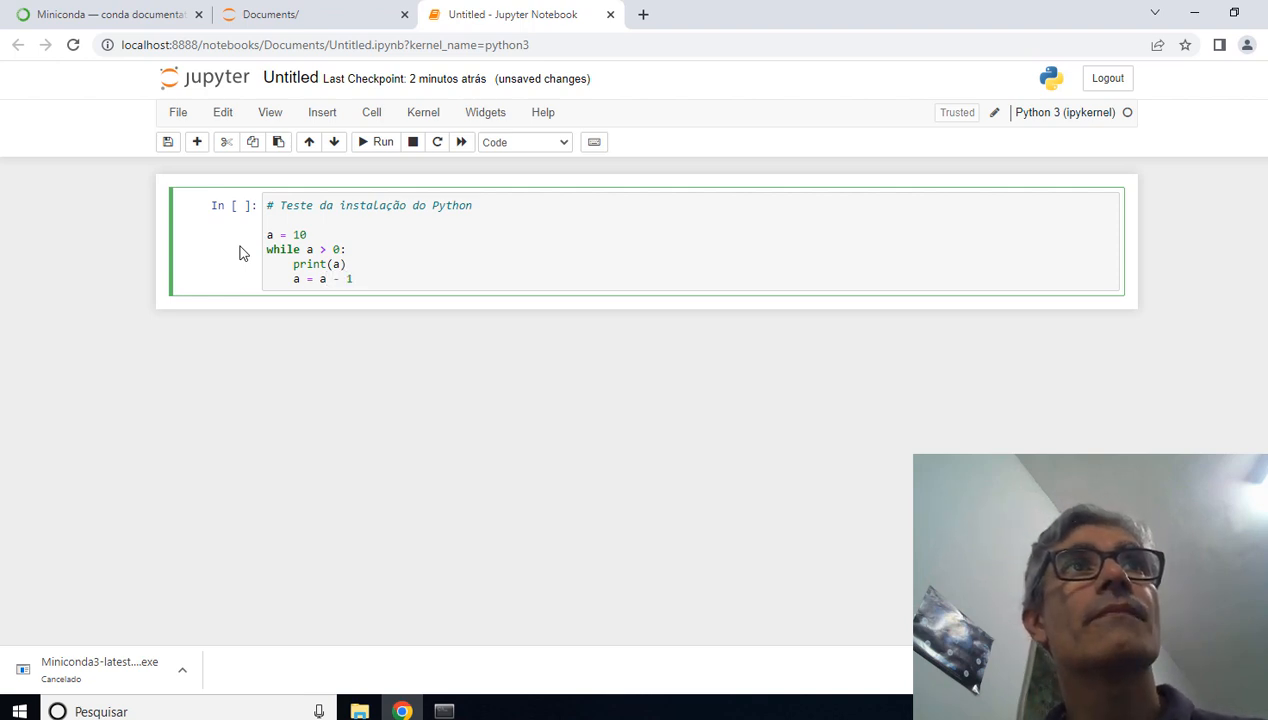
key("Return")
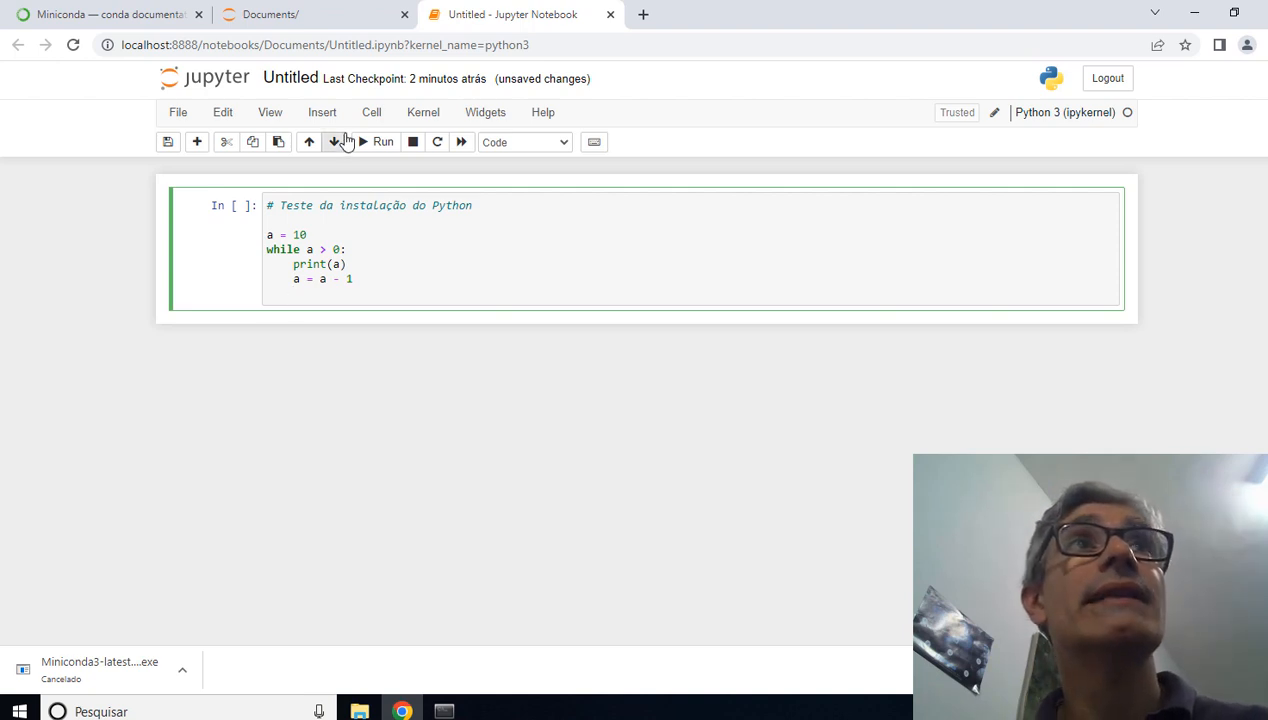
Step: Review the lines of the countdown loop and run the code cell
left_click_drag(267, 234, 347, 265)
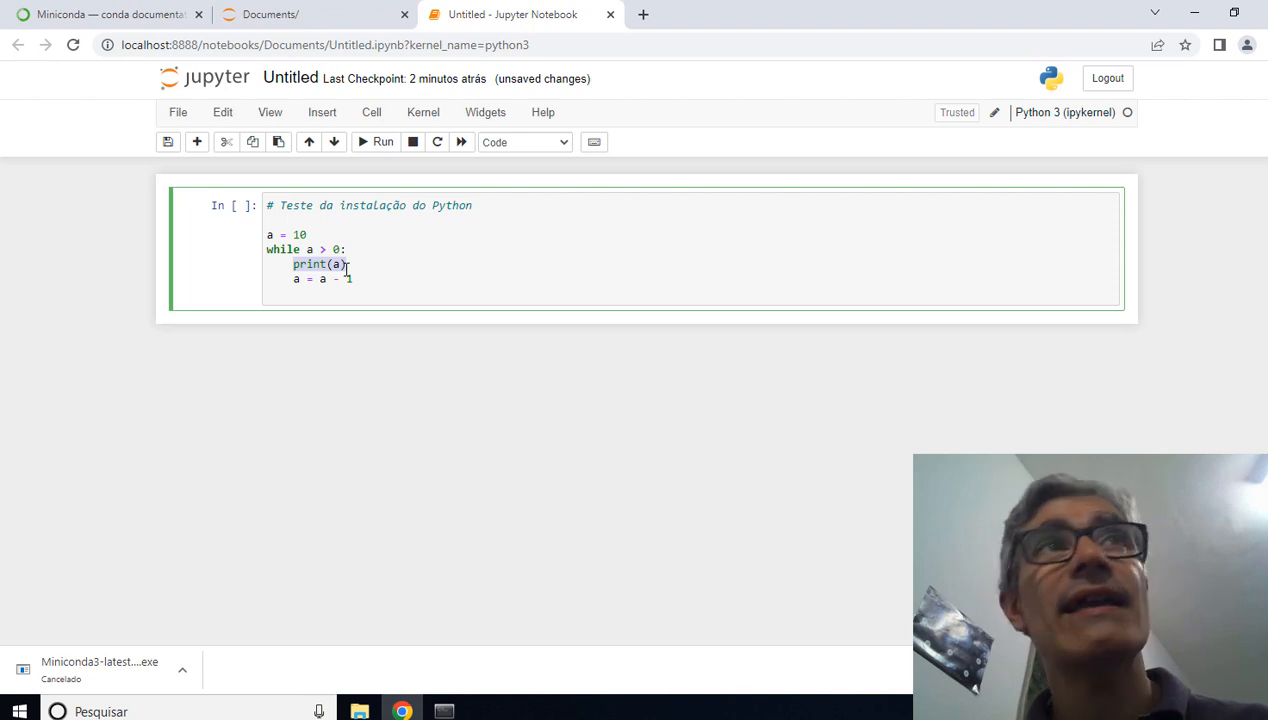
left_click_drag(294, 280, 354, 280)
left_click(268, 235)
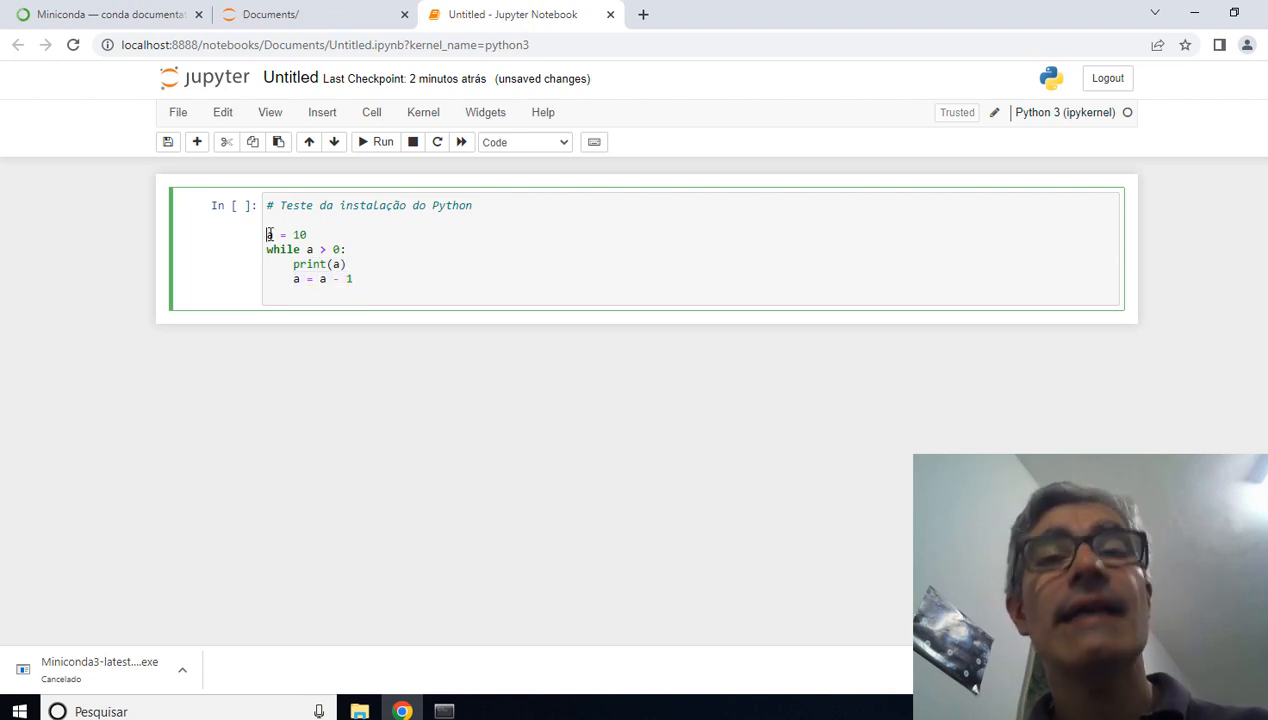
left_click(371, 278)
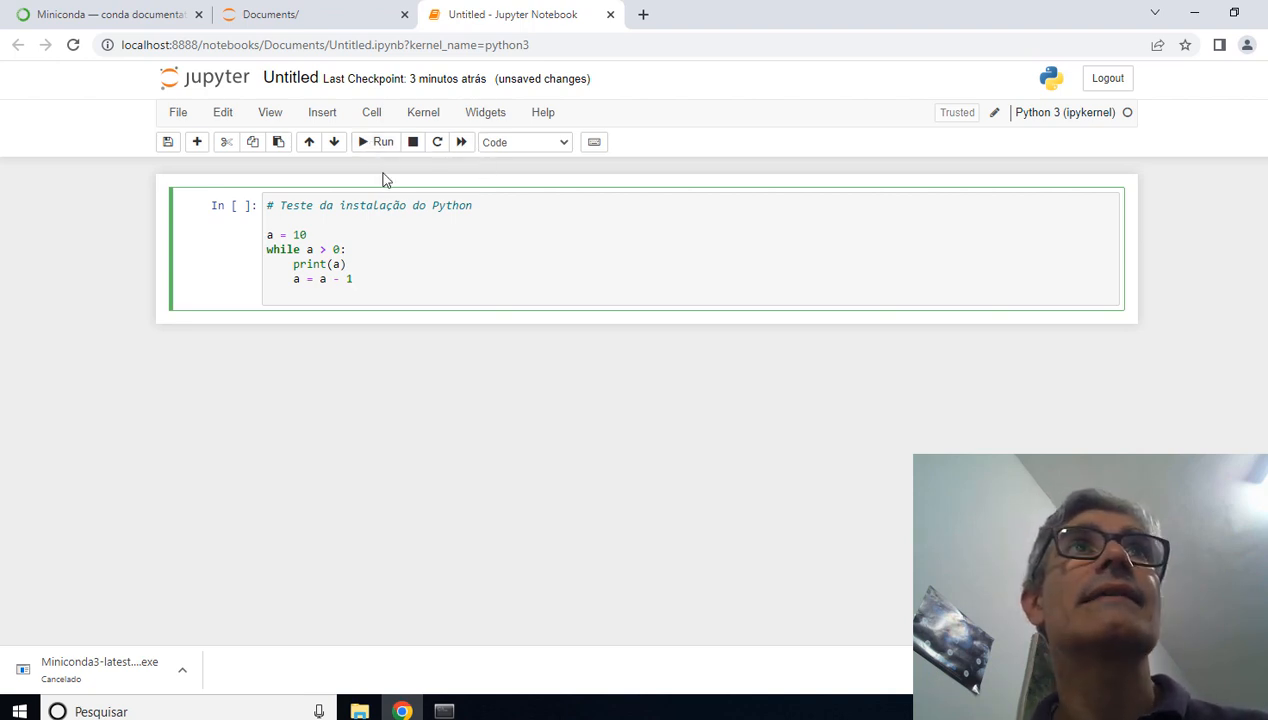
left_click(376, 144)
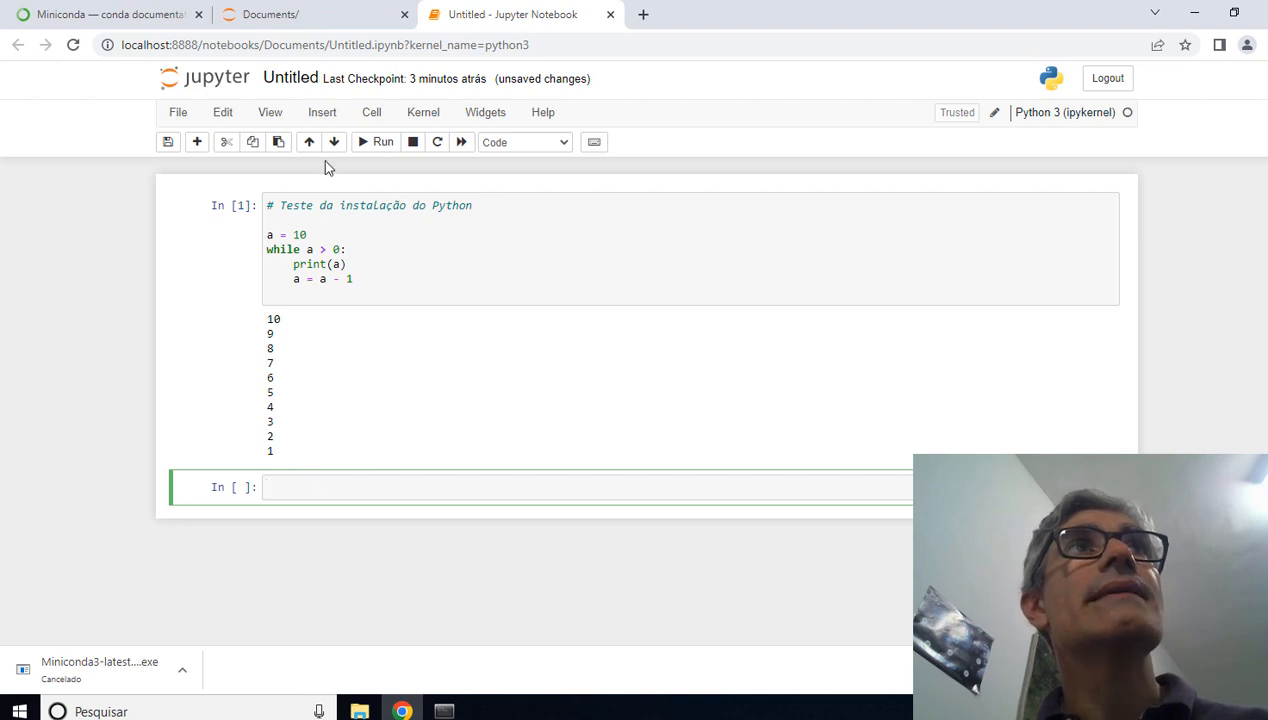
Step: Rename the notebook as Teste and save it
left_click(298, 78)
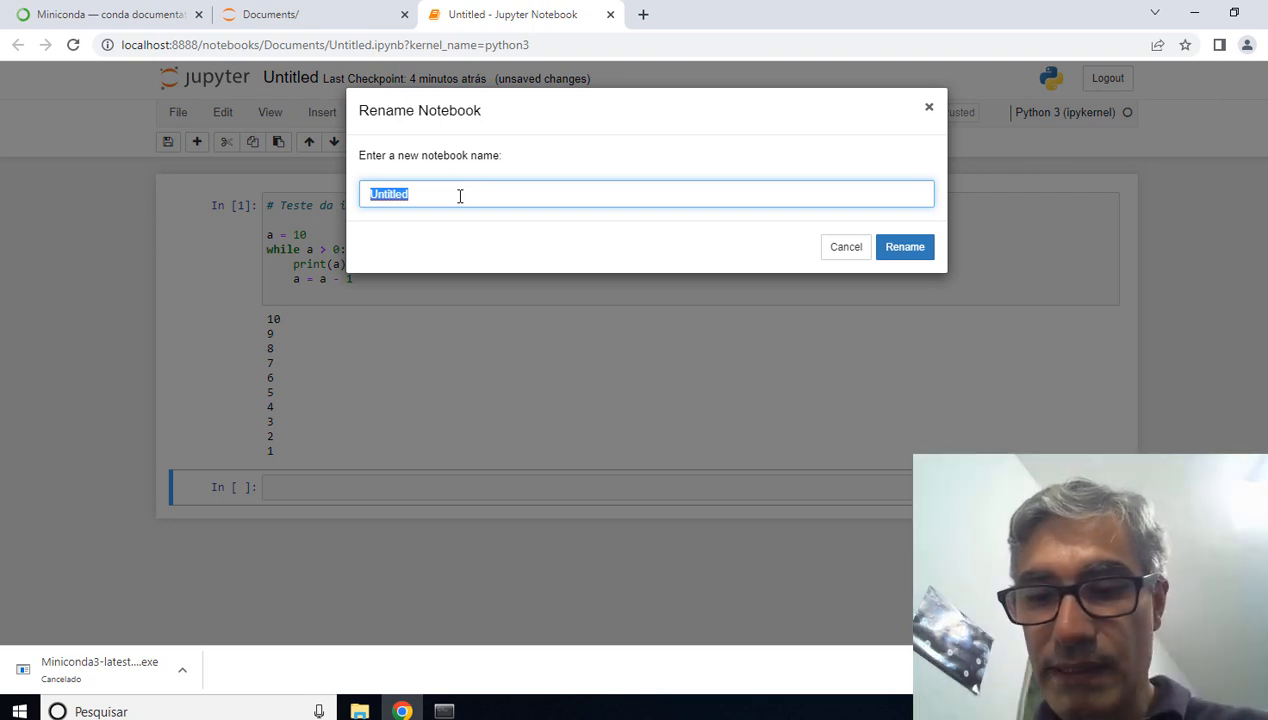
type("Teste")
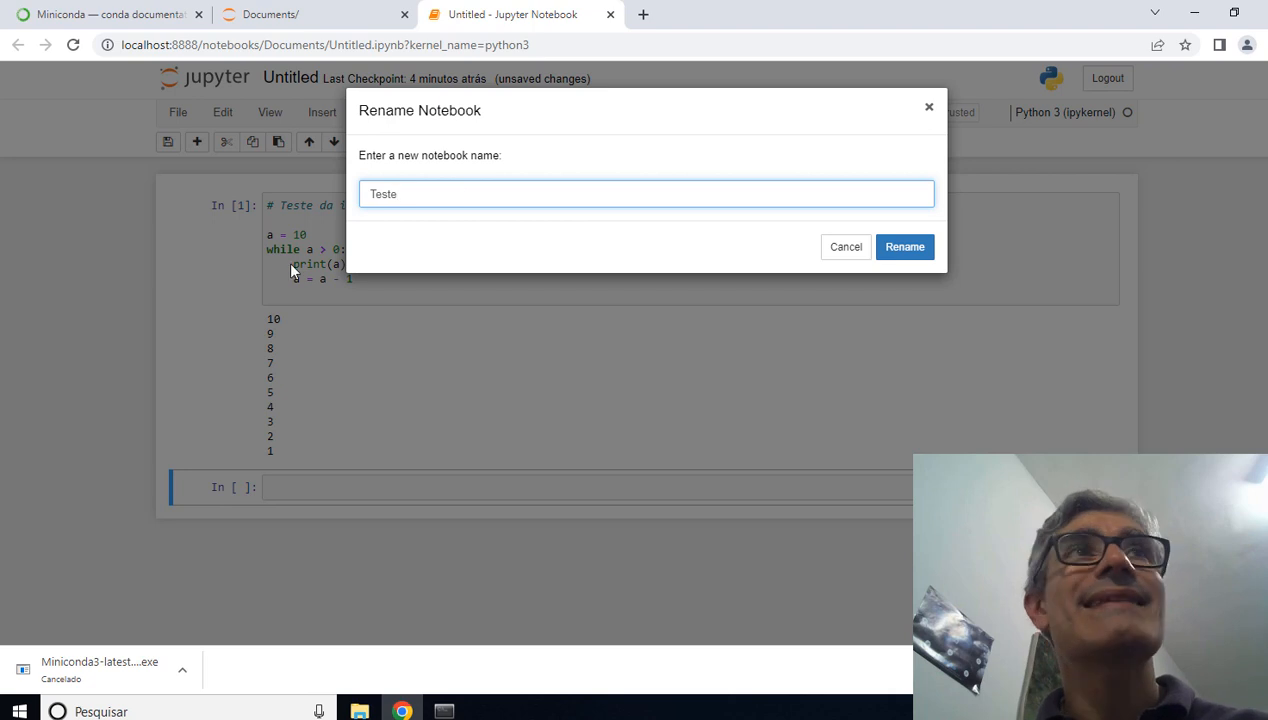
left_click(905, 248)
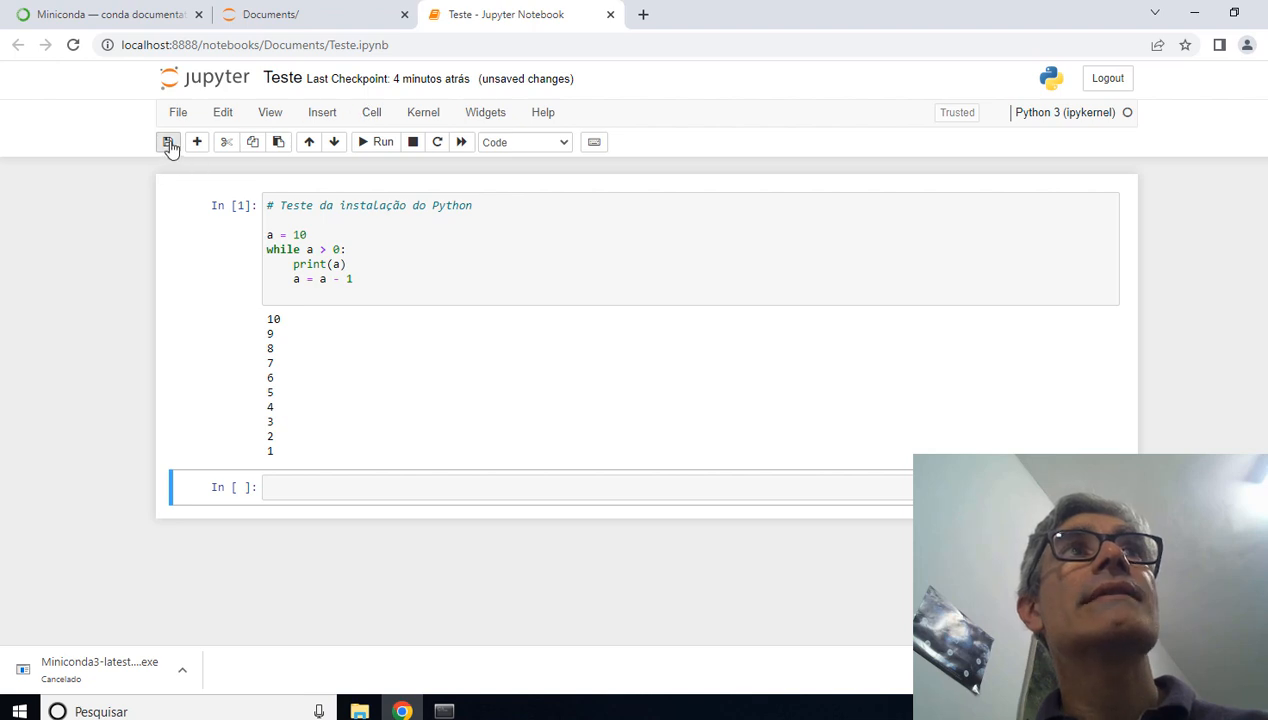
left_click(168, 143)
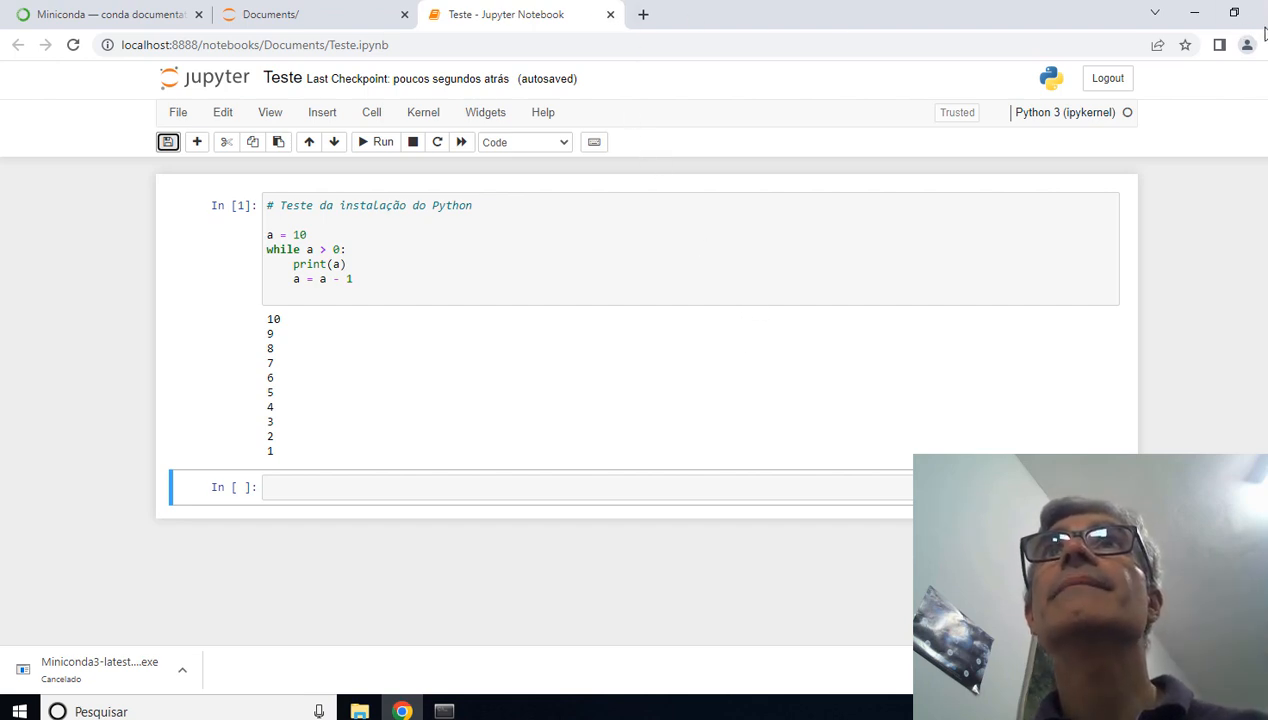
Step: Close the Google Chrome window that contains the notebook
double_click(1088, 22)
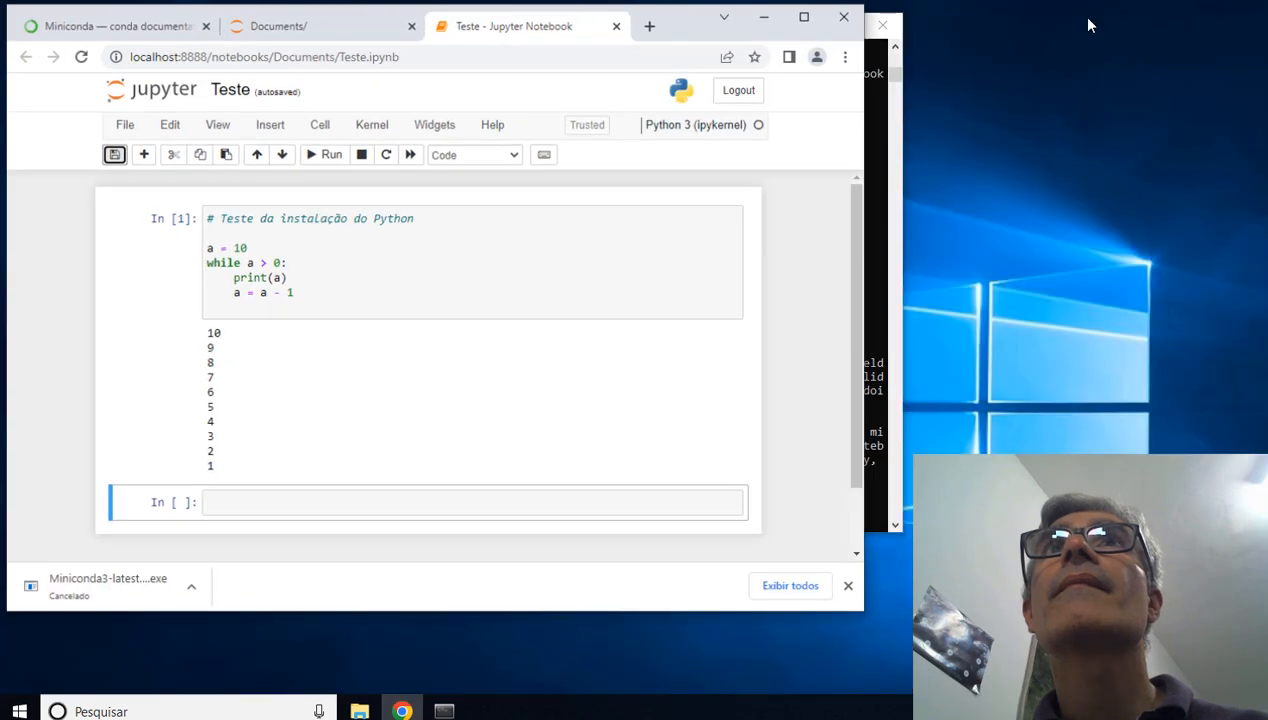
left_click(846, 24)
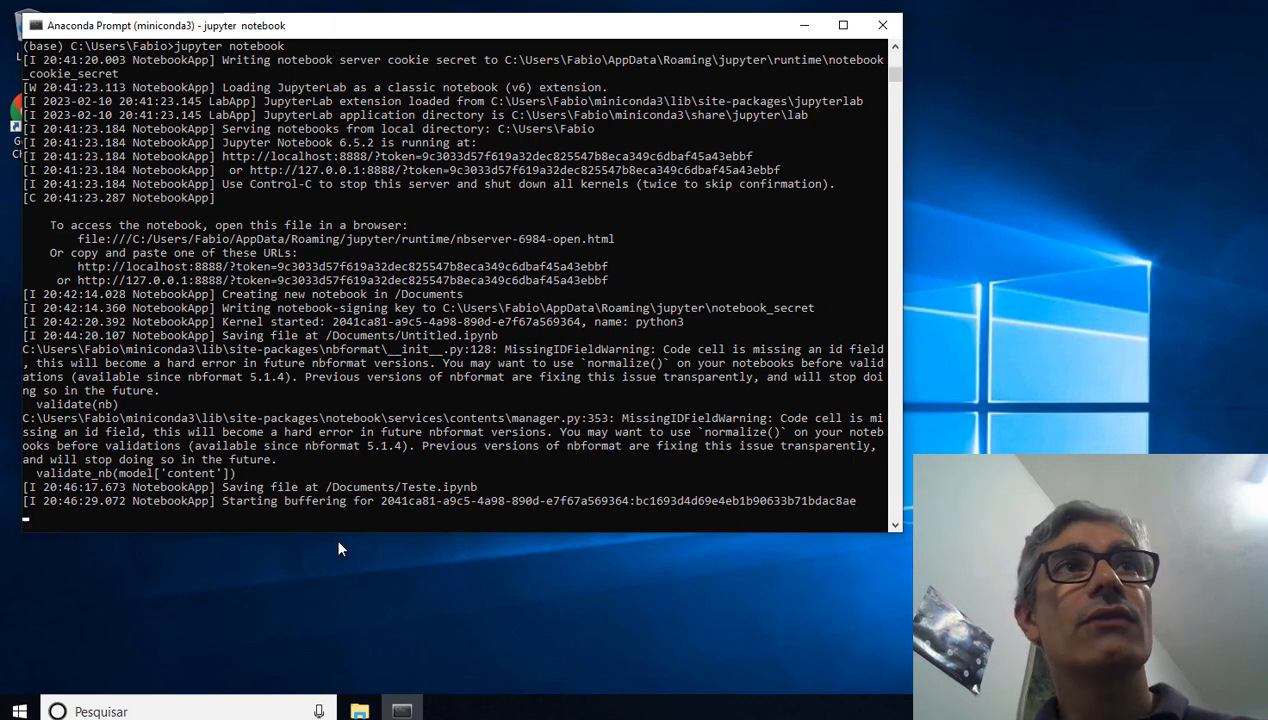
Step: Stop the notebook server in Anaconda Prompt and close the prompt with the command exit
key("ctrl+c")
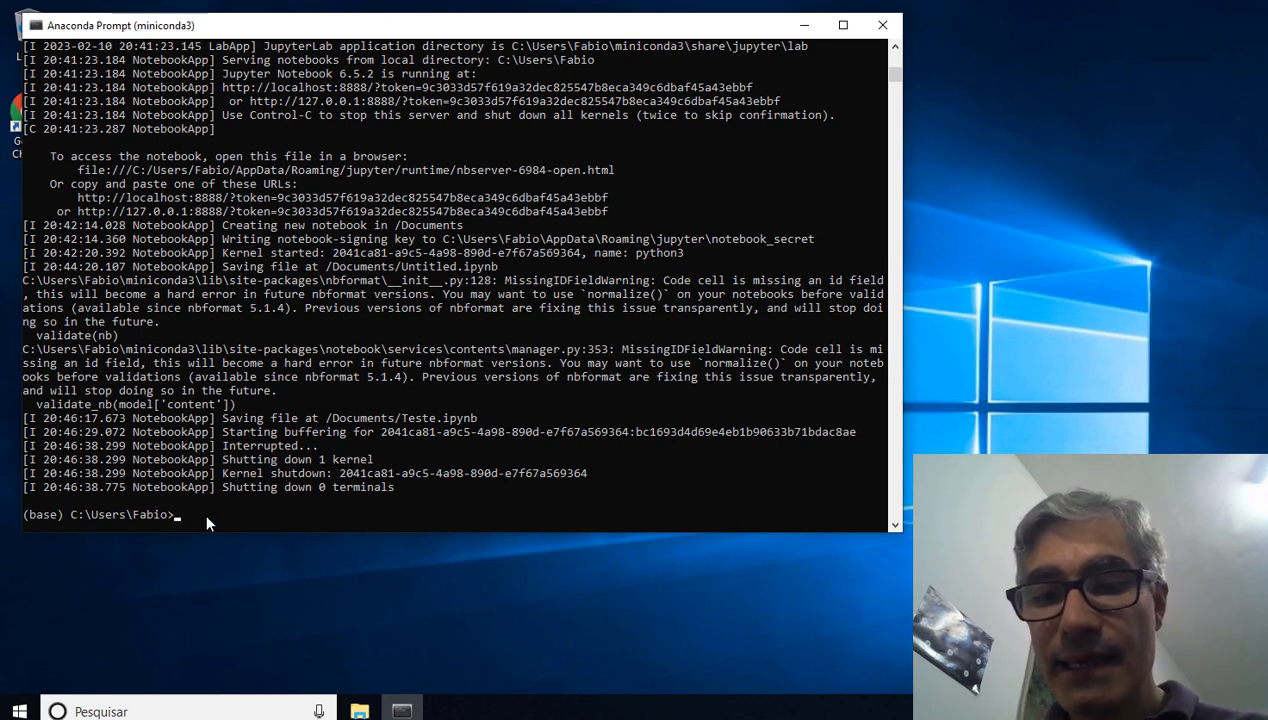
type("exit")
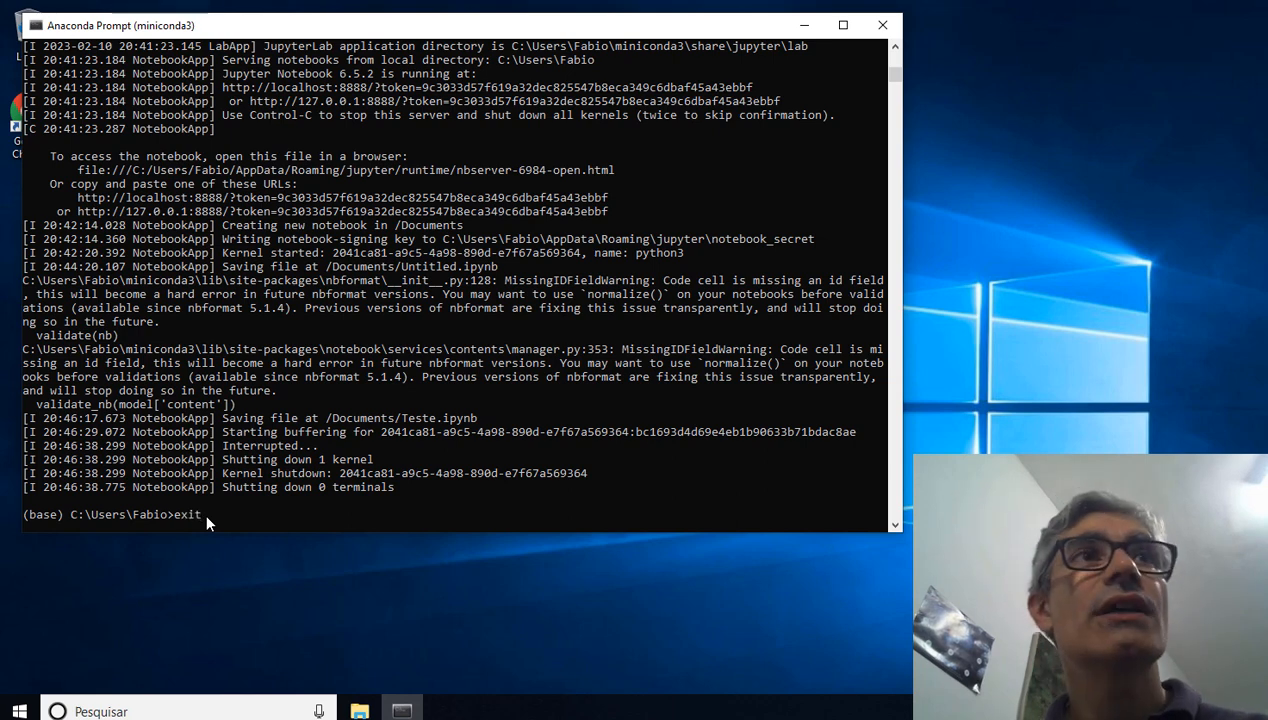
key("Return")
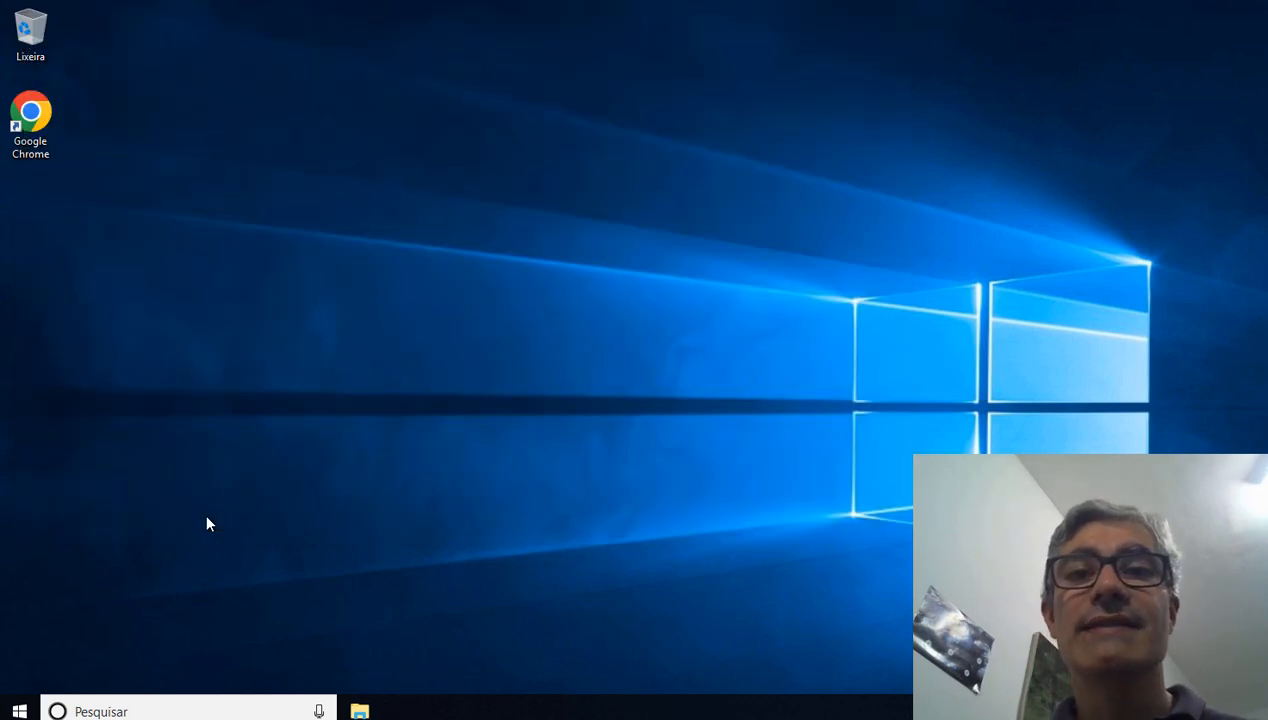